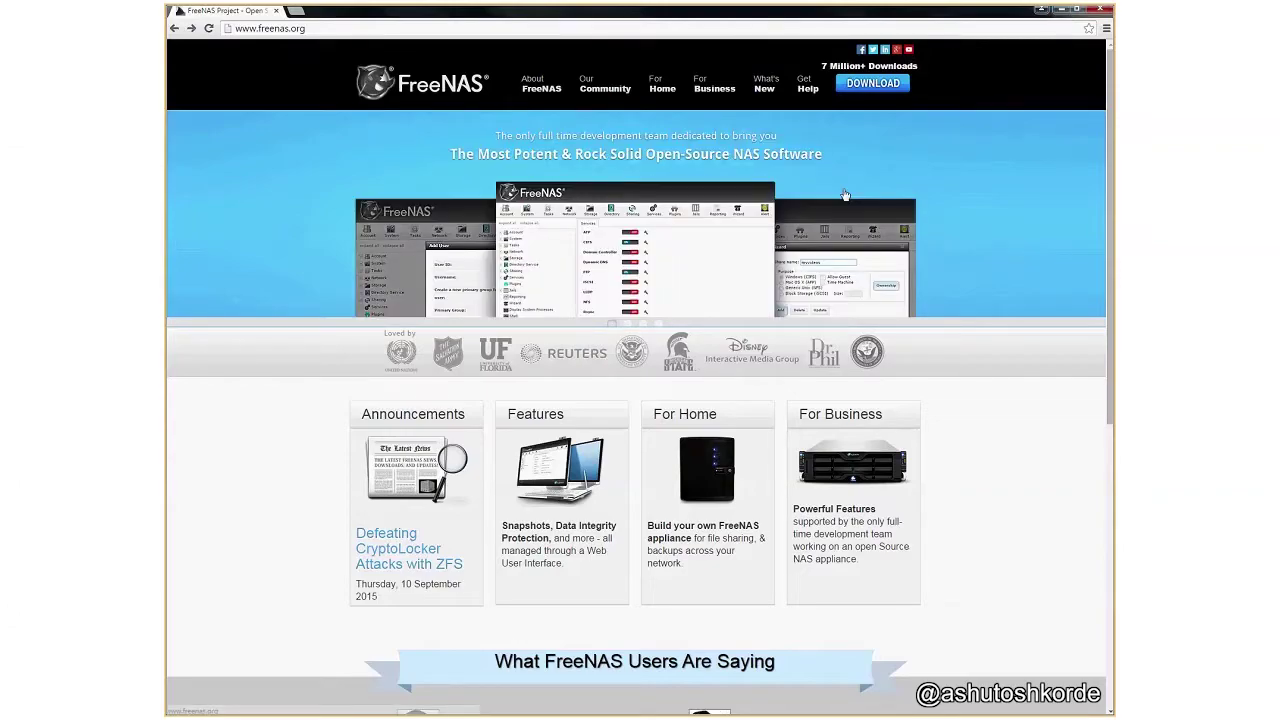
Skip the newsletter, download the current stable FreeNAS release, and open a new browser window.
{"action": "left_click", "coordinate": [880, 88]}
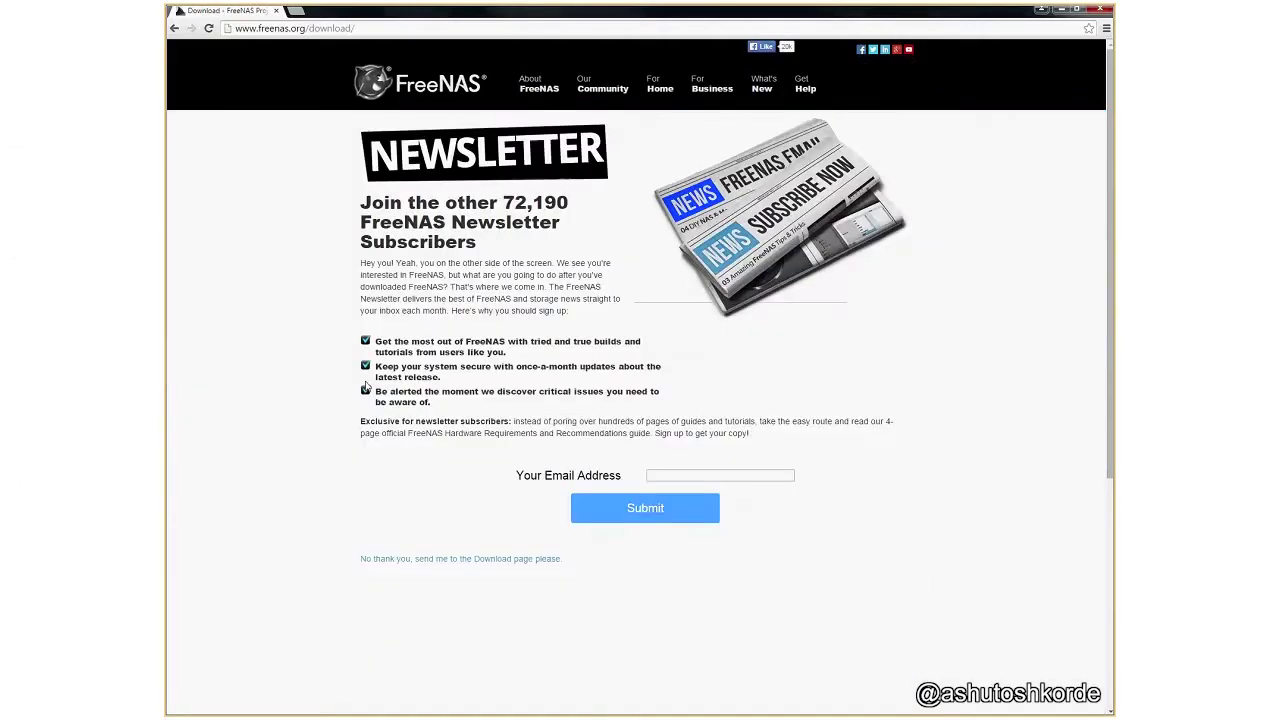
{"action": "left_click", "coordinate": [455, 559]}
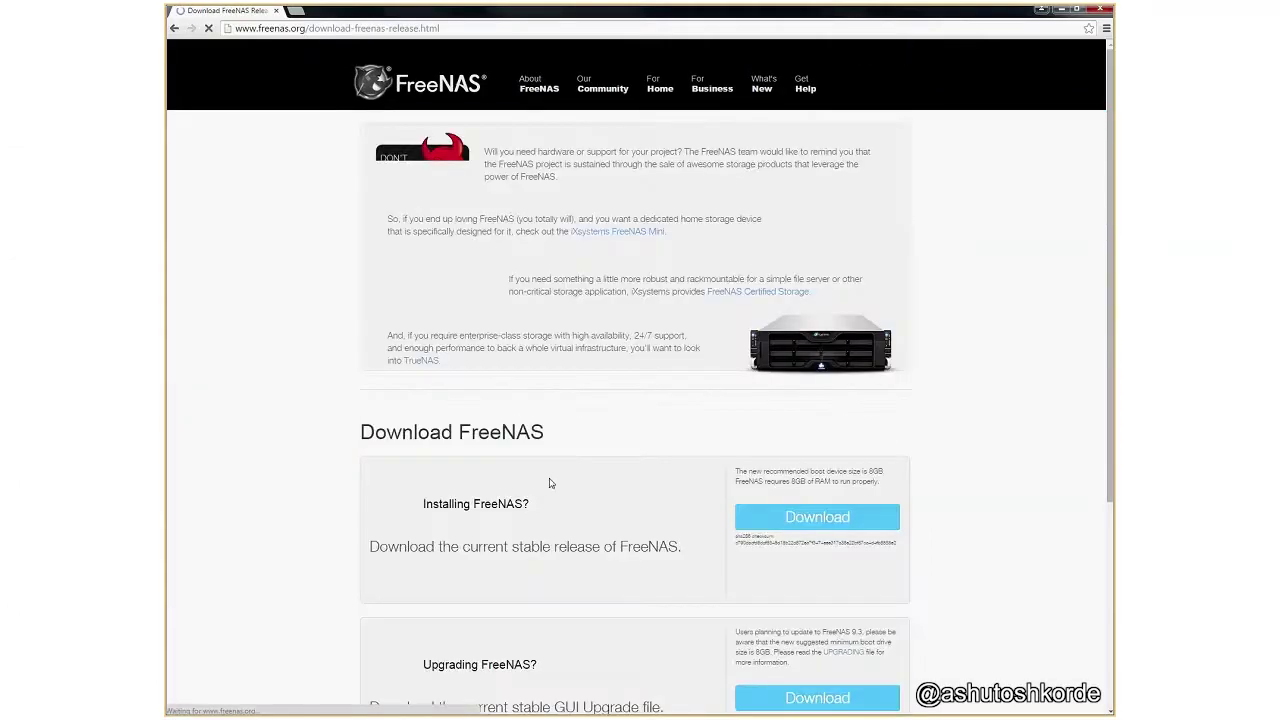
{"action": "scroll", "coordinate": [975, 488], "scroll_direction": "down", "scroll_amount": 2}
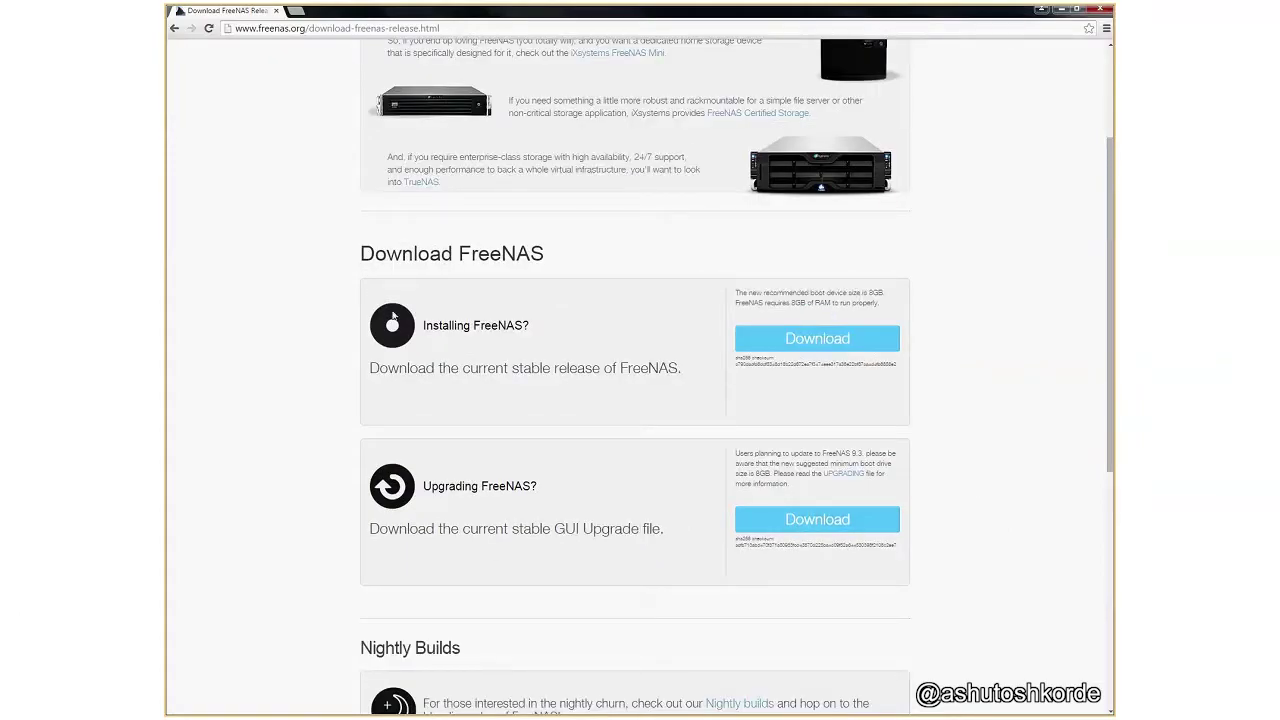
{"action": "left_click", "coordinate": [816, 340]}
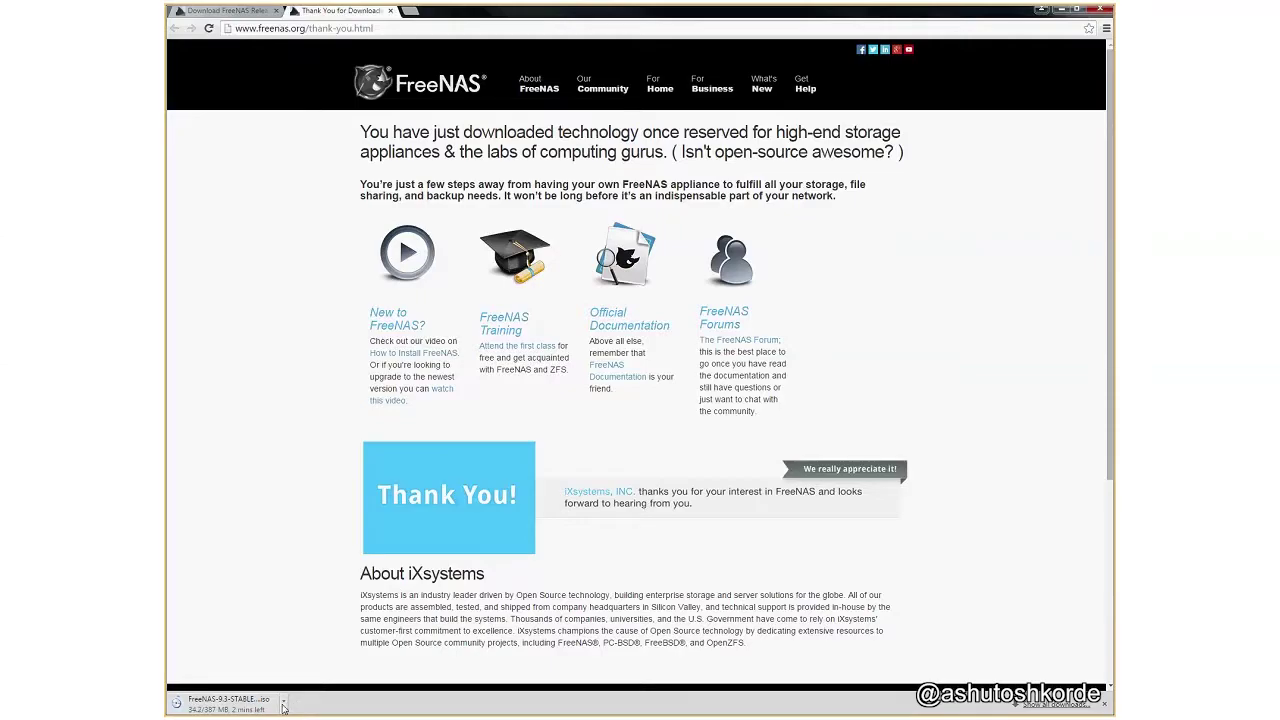
{"action": "key", "text": "ctrl+n"}
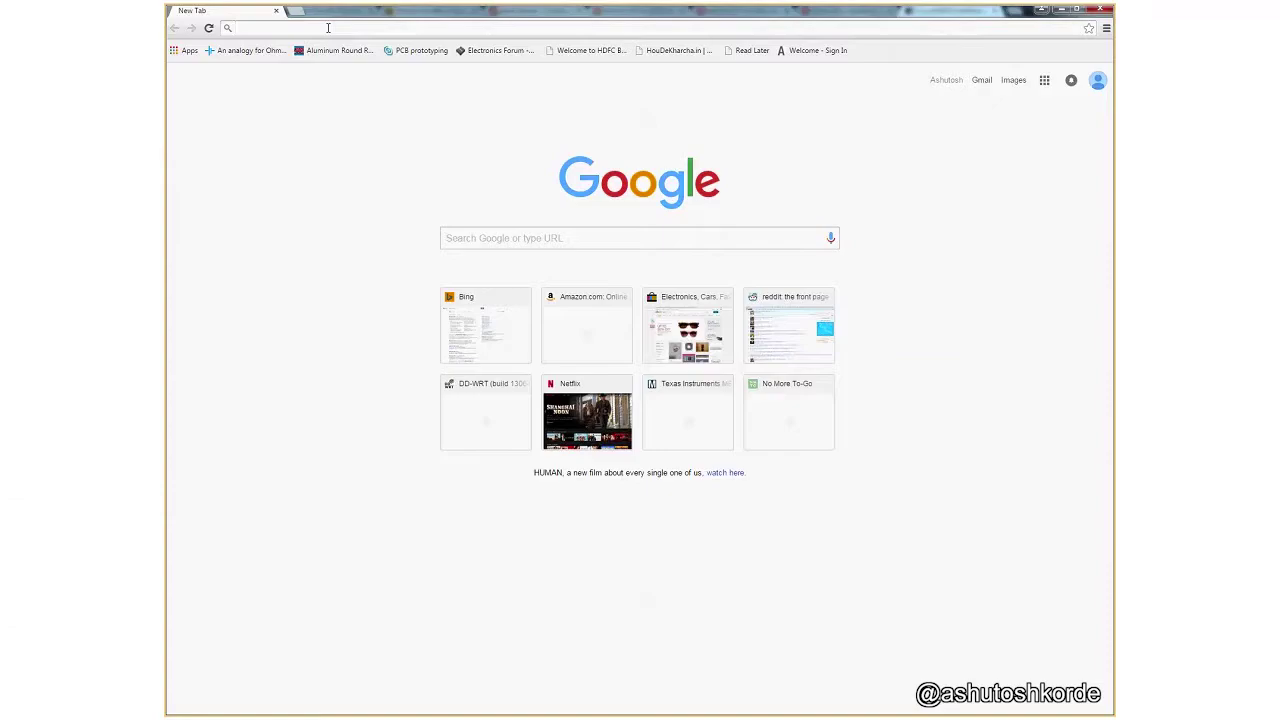
Load the Bing home page and fill in the 'unetbootin windows' search suggestion.
{"action": "type", "text": "bing"}
{"action": "key", "text": "Return"}
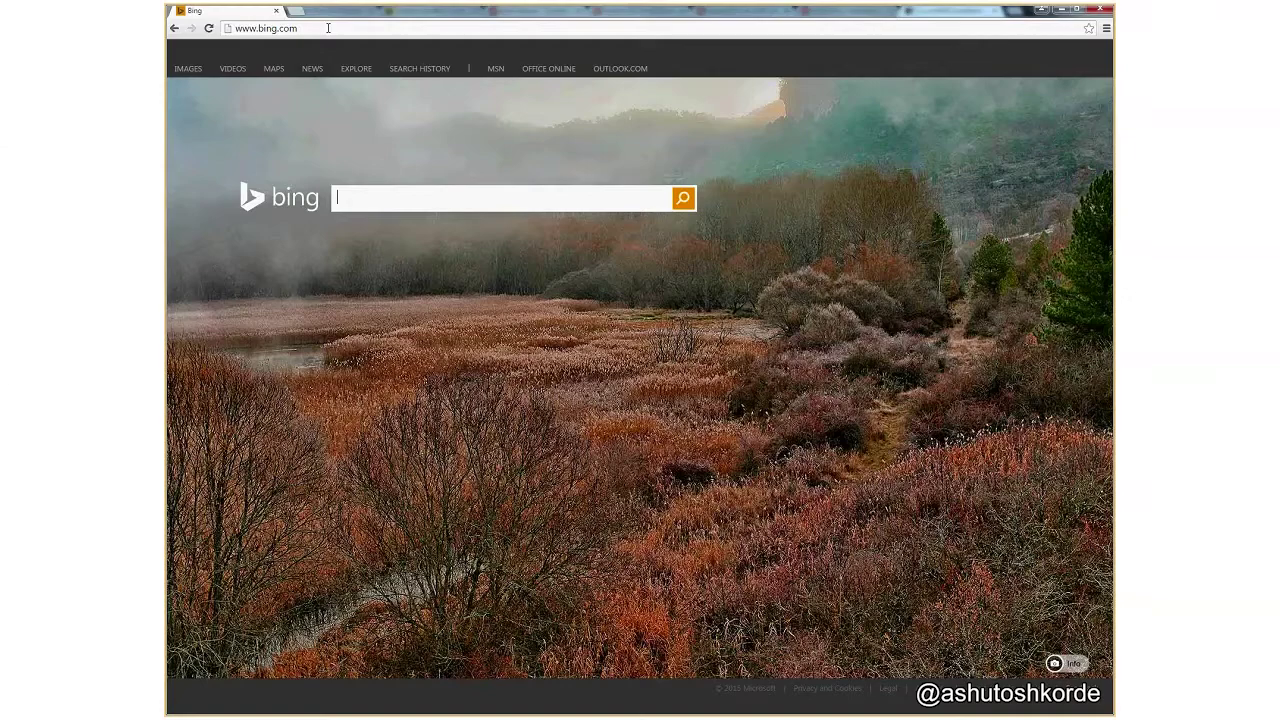
{"action": "type", "text": "unet"}
{"action": "key", "text": "Down"}
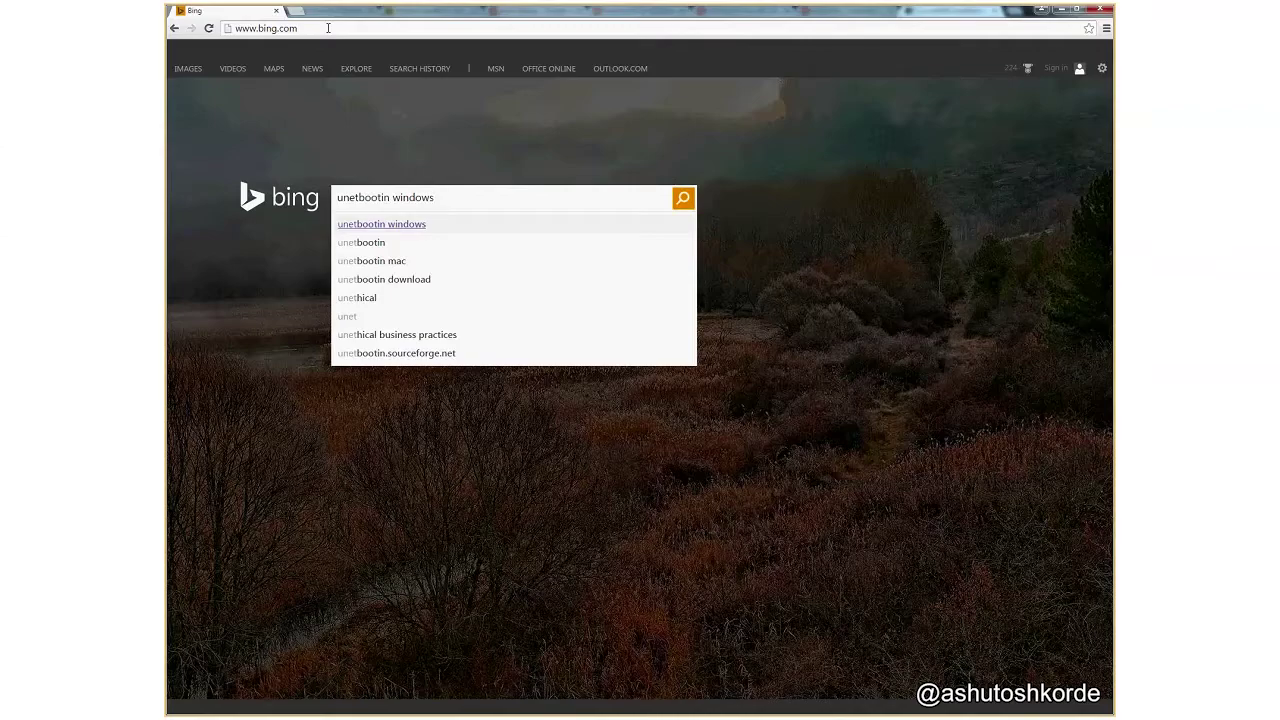
Clear the Bing search box and start a new search with 'win'.
{"action": "key", "text": "ctrl+a"}
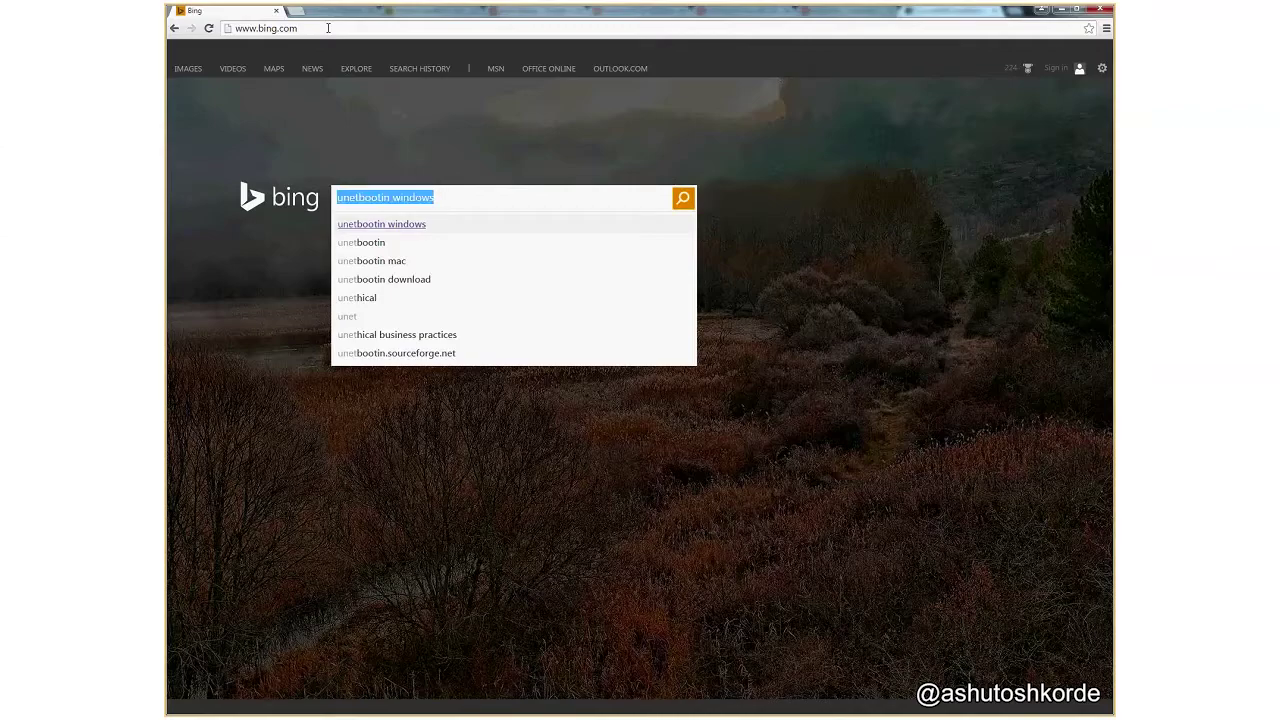
{"action": "key", "text": "BackSpace"}
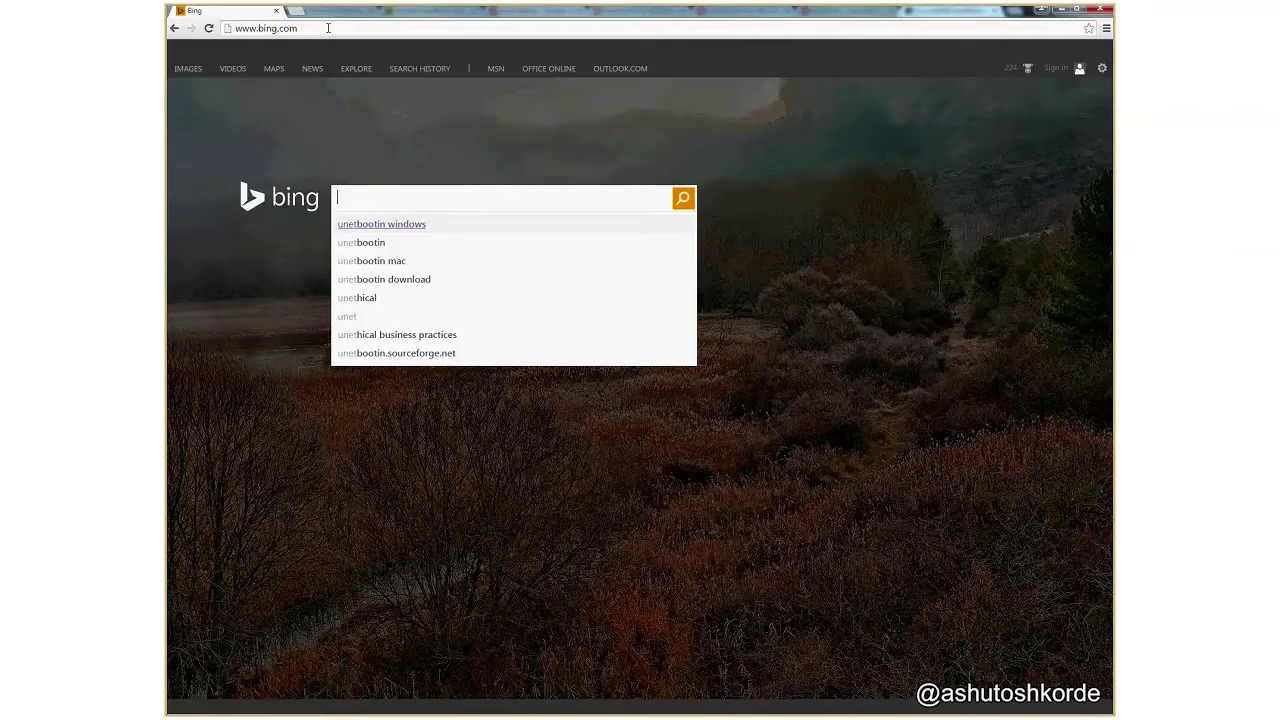
{"action": "type", "text": "win32 disk imager"}
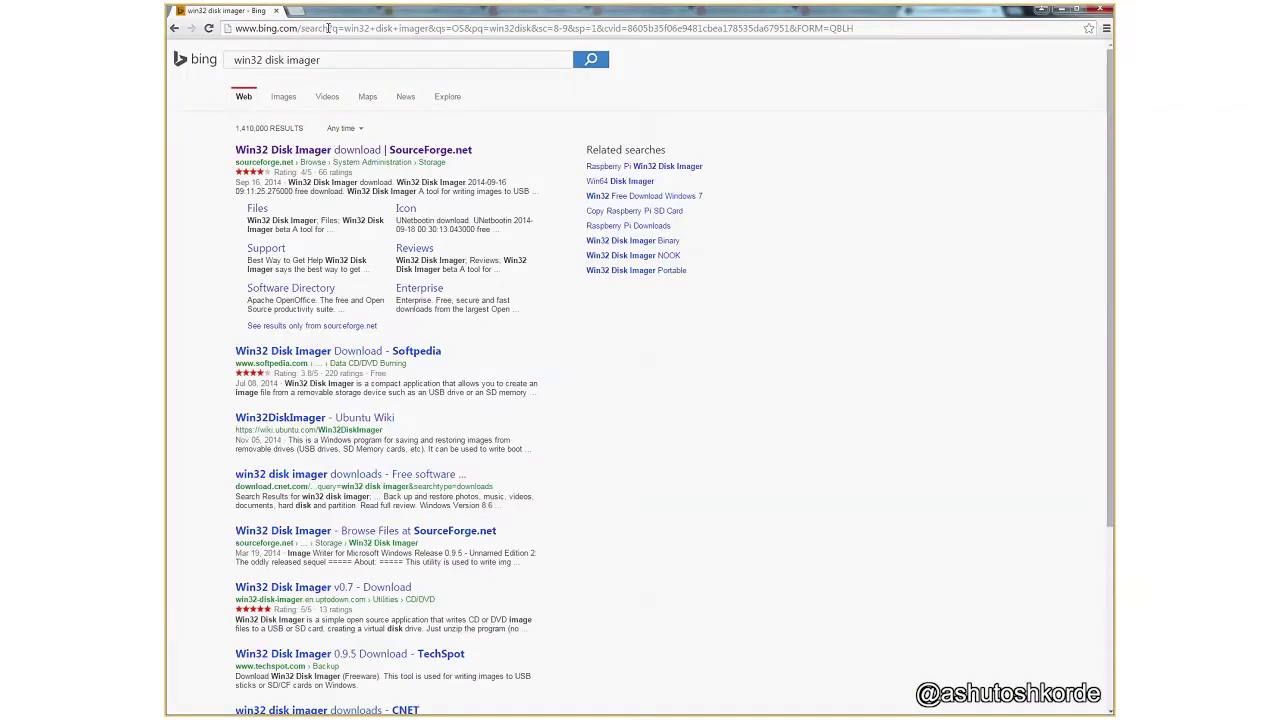
Download the Win32 Disk Imager installer from its SourceForge project page and open it.
{"action": "left_click", "coordinate": [336, 152]}
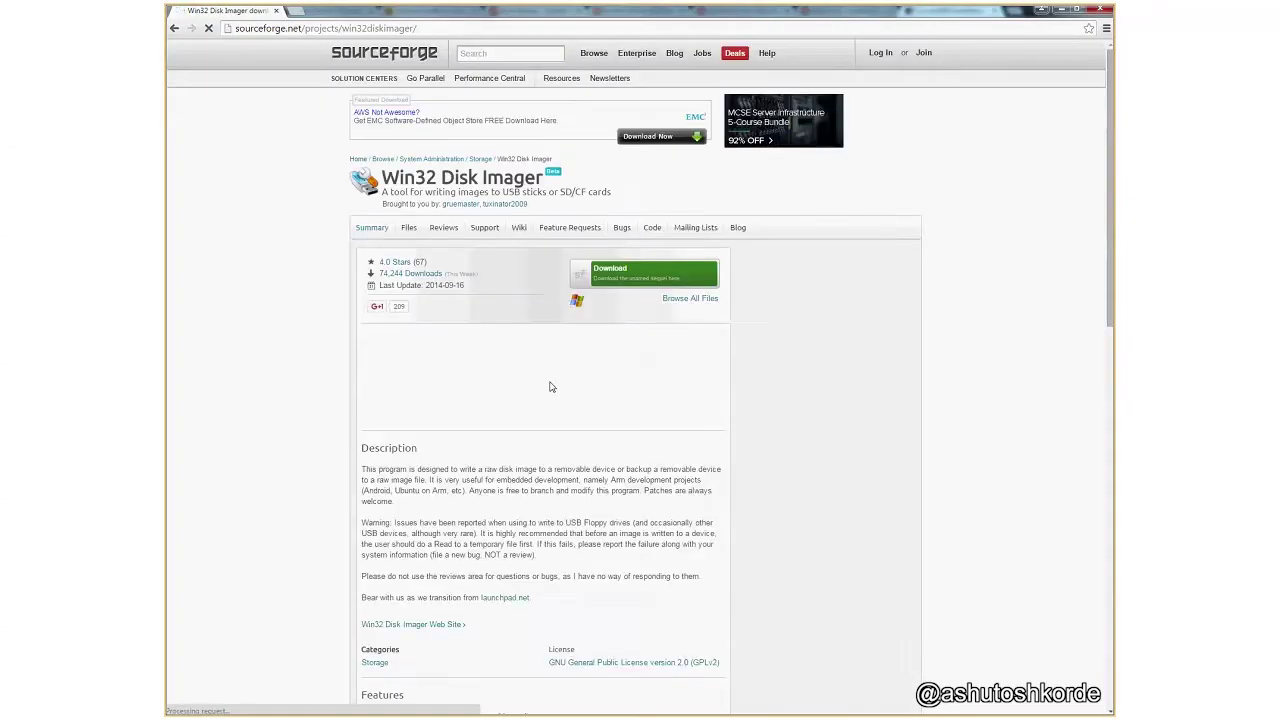
{"action": "left_click", "coordinate": [651, 283]}
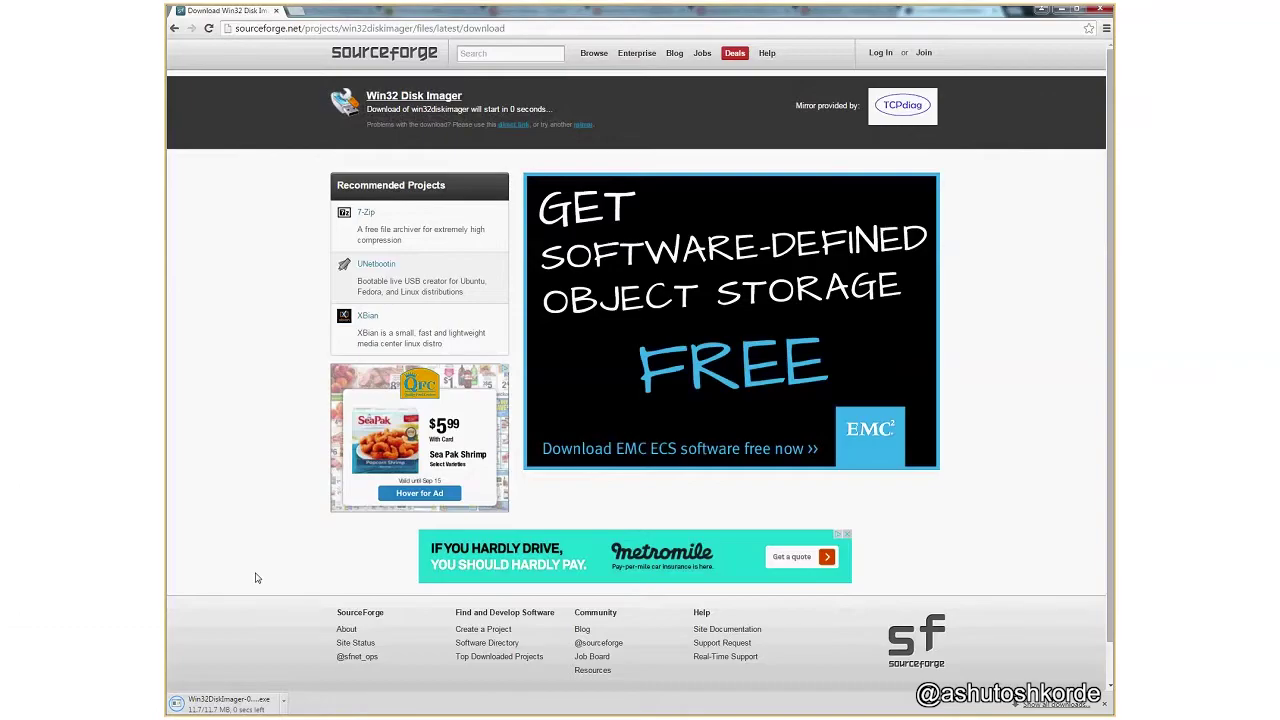
{"action": "left_click", "coordinate": [282, 708]}
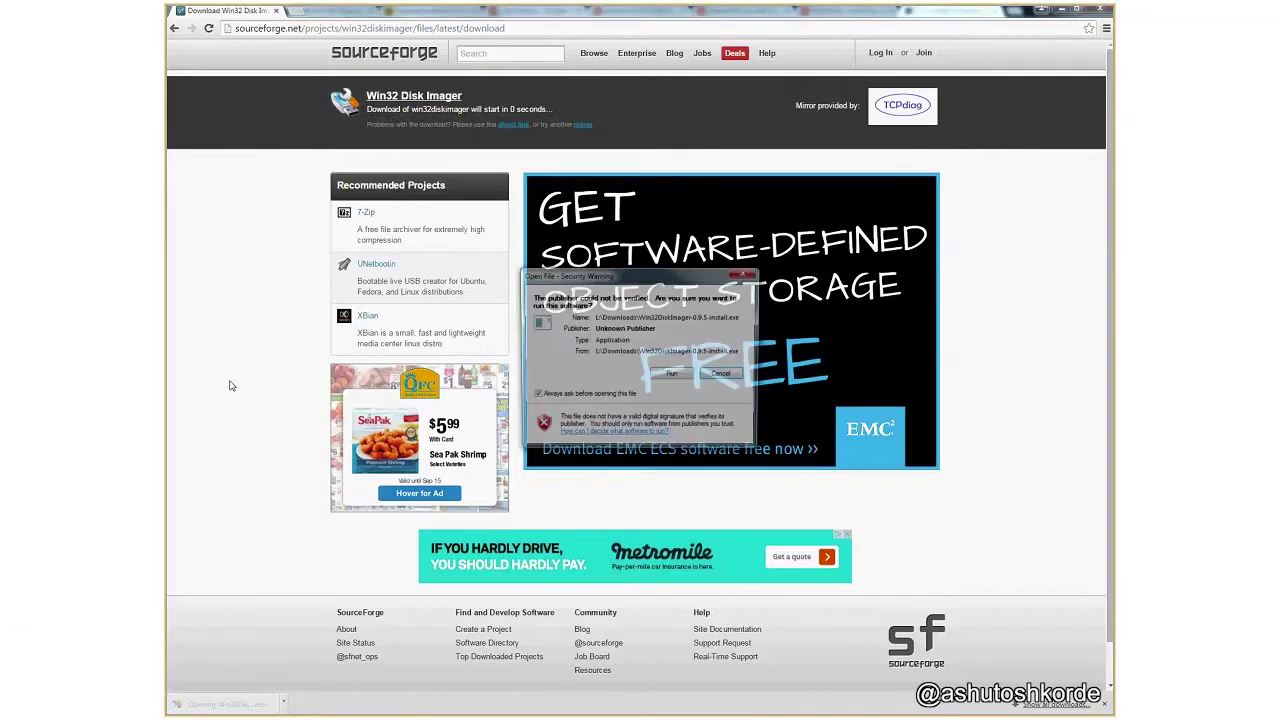
Move the security warning aside and allow the unverified Win32 Disk Imager installer to run.
{"action": "left_click_drag", "start_coordinate": [641, 283], "coordinate": [547, 239]}
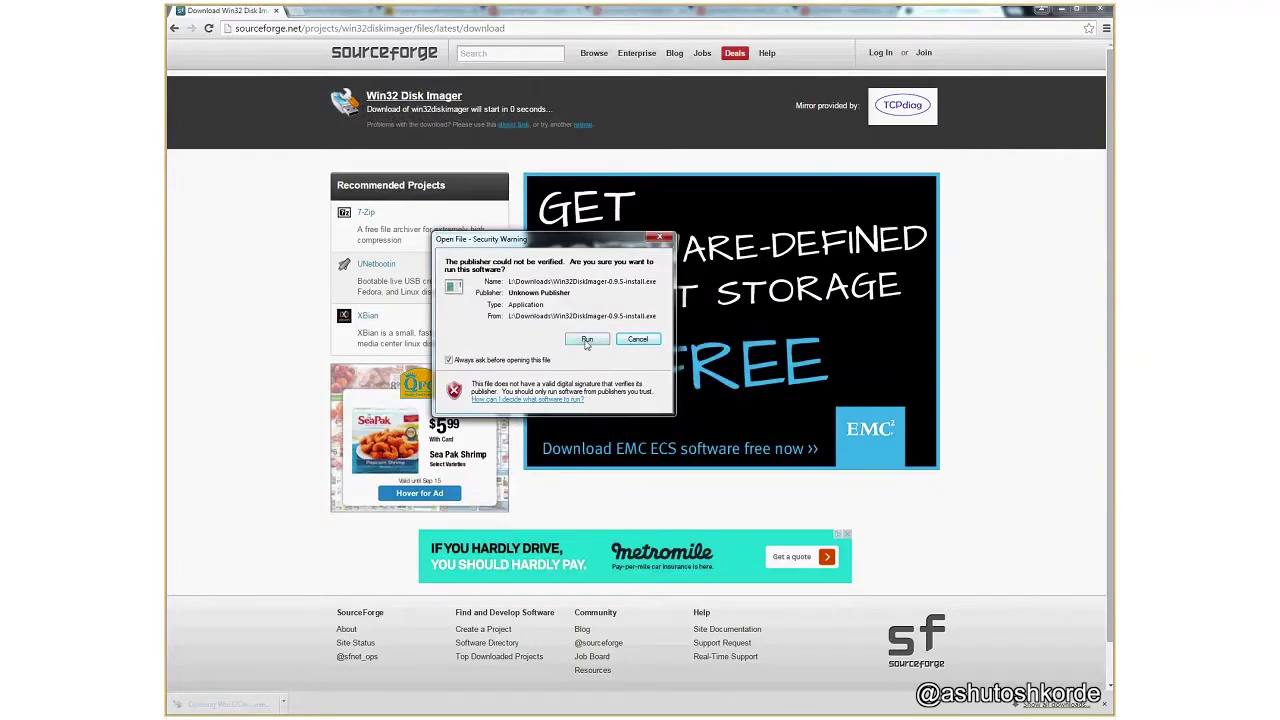
{"action": "left_click", "coordinate": [585, 337]}
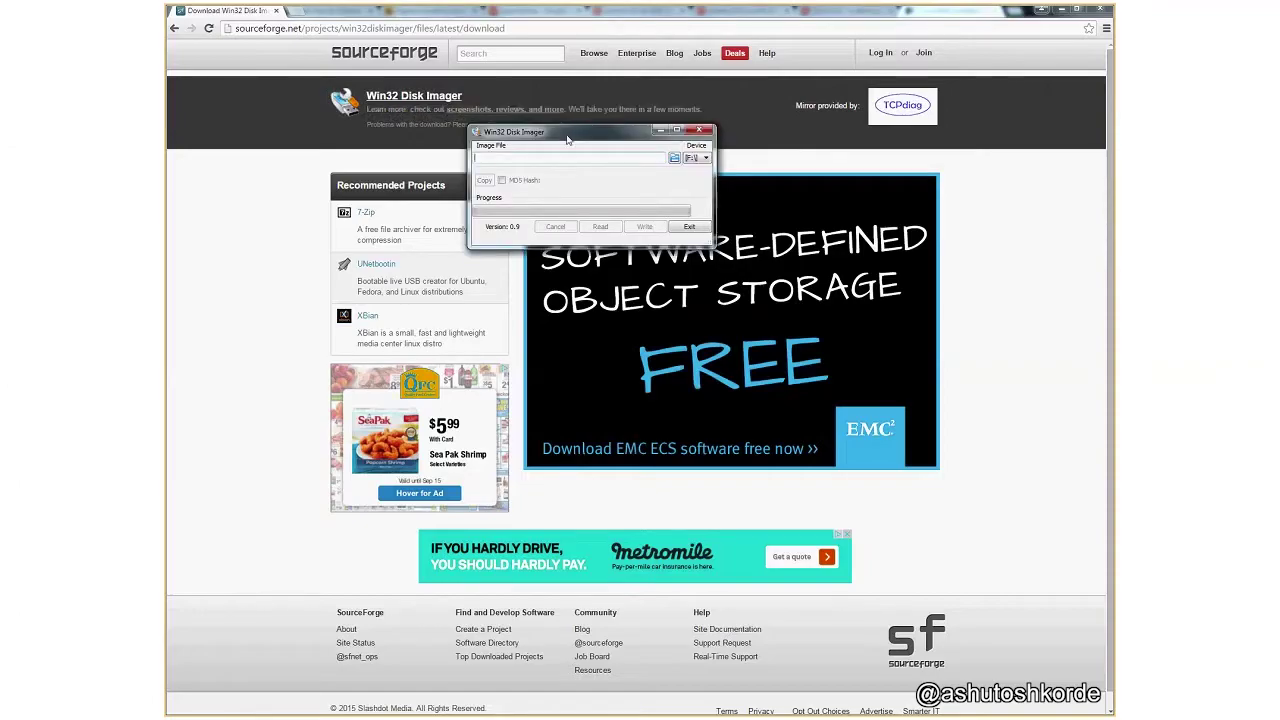
Move the Win32 Disk Imager window lower and centre the VirtualBox Manager window.
{"action": "left_click_drag", "start_coordinate": [567, 140], "coordinate": [540, 195]}
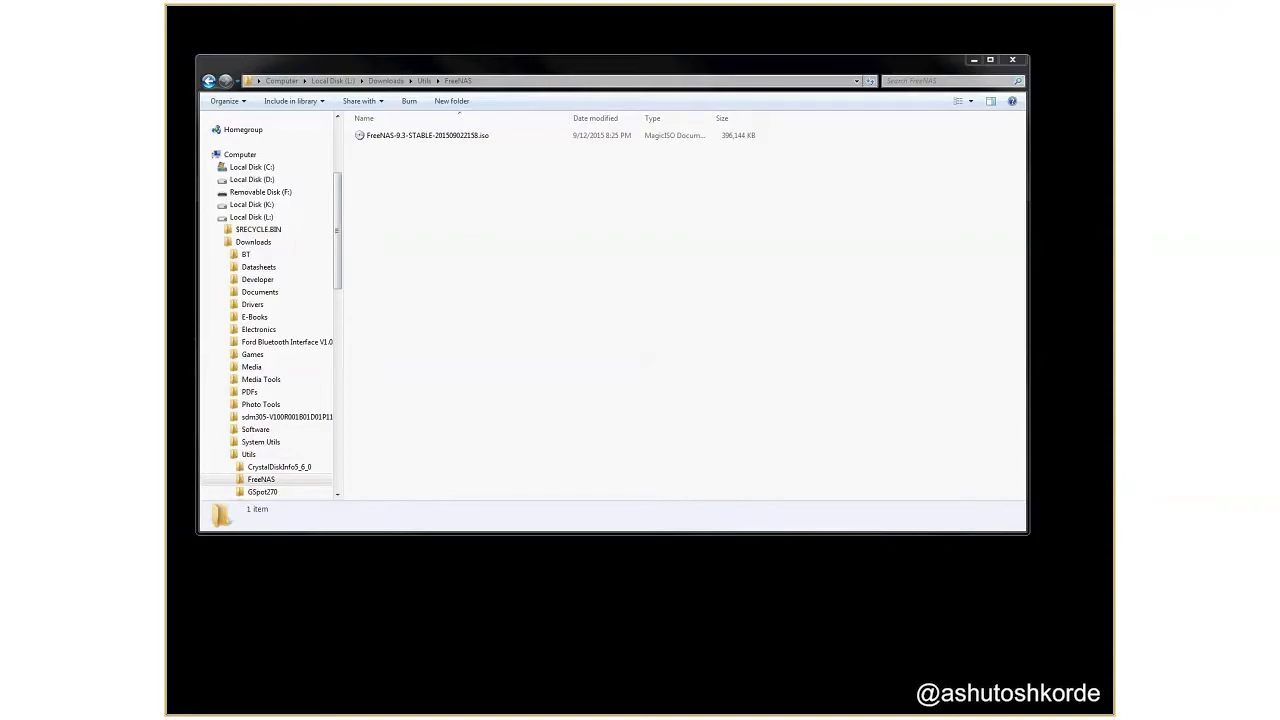
{"action": "left_click_drag", "start_coordinate": [443, 258], "coordinate": [650, 250]}
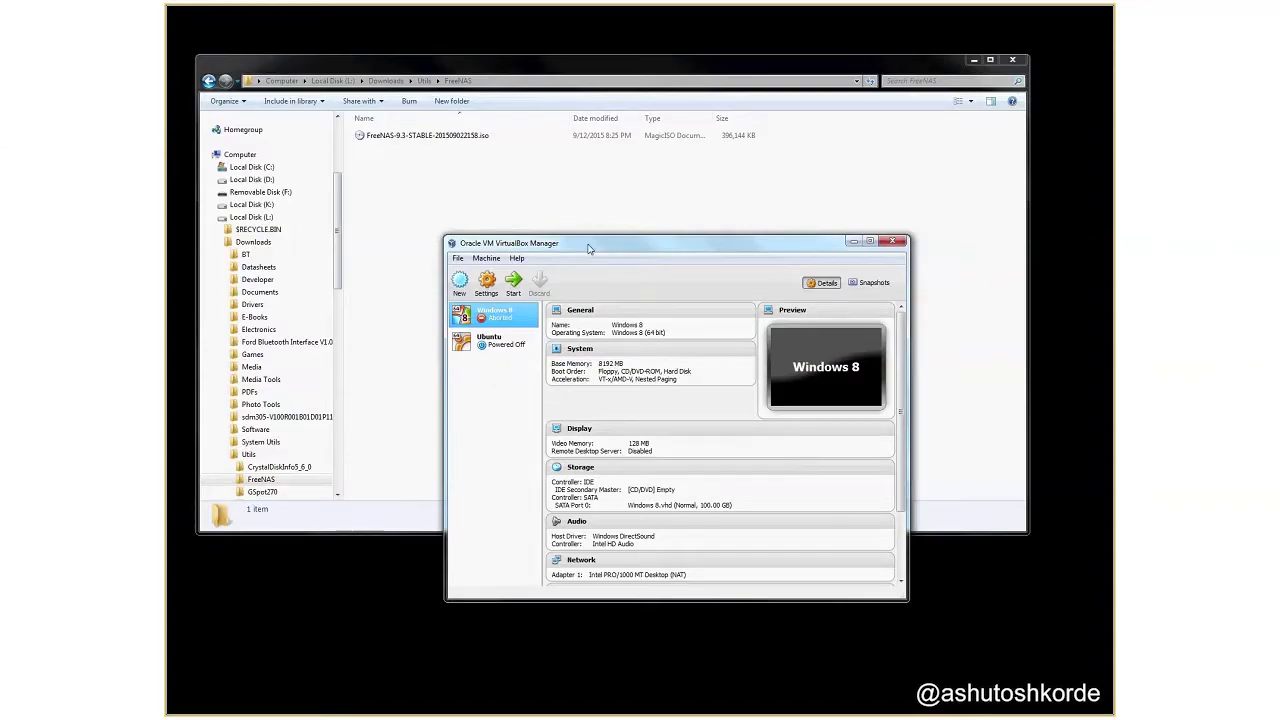
Create a new VM named FreeNAS, type Linux, version Ubuntu (64 bit), and reach memory size.
{"action": "left_click", "coordinate": [462, 287]}
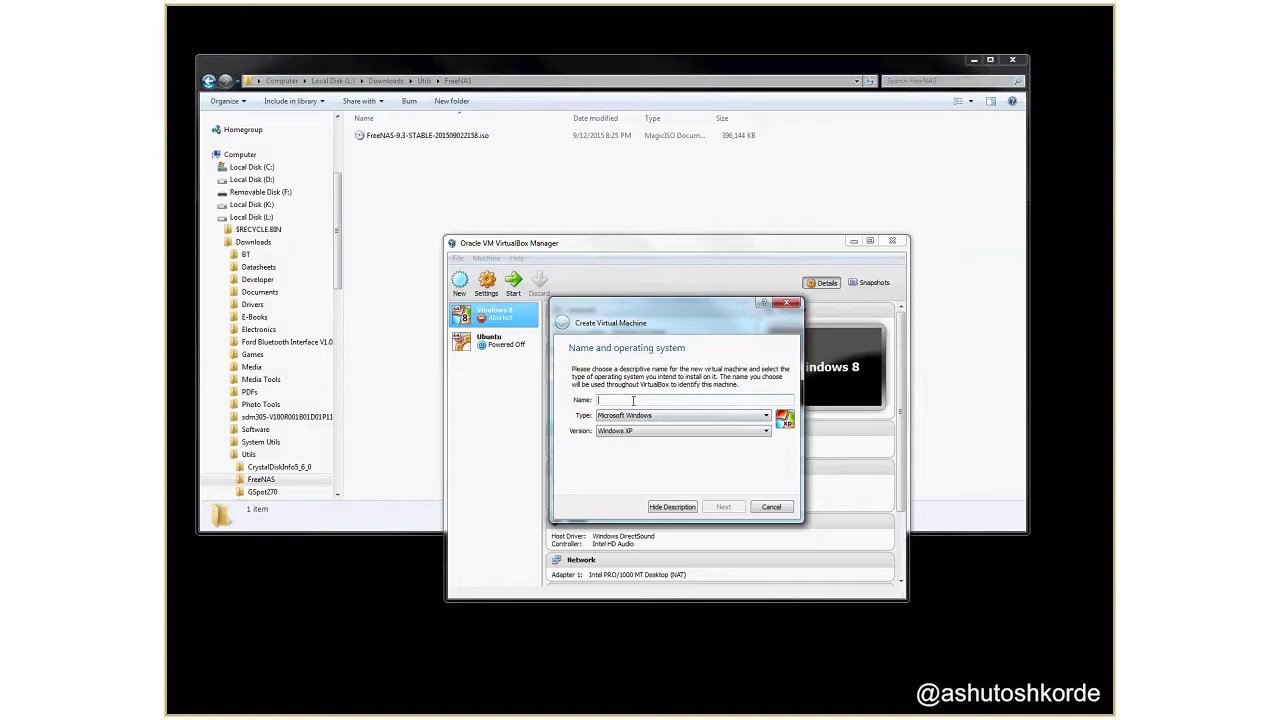
{"action": "type", "text": "FreeNAS"}
{"action": "left_click", "coordinate": [638, 415]}
{"action": "left_click", "coordinate": [640, 424]}
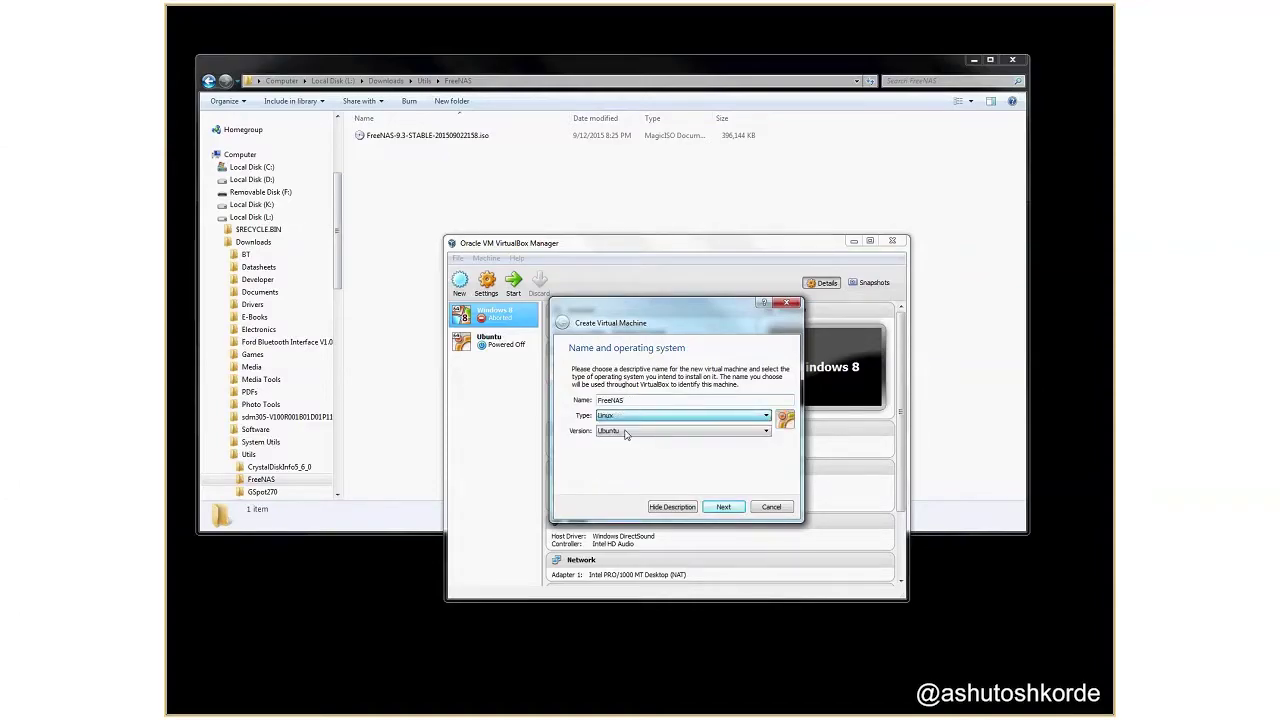
{"action": "left_click", "coordinate": [636, 431]}
{"action": "scroll", "coordinate": [634, 470], "scroll_direction": "down", "scroll_amount": 1}
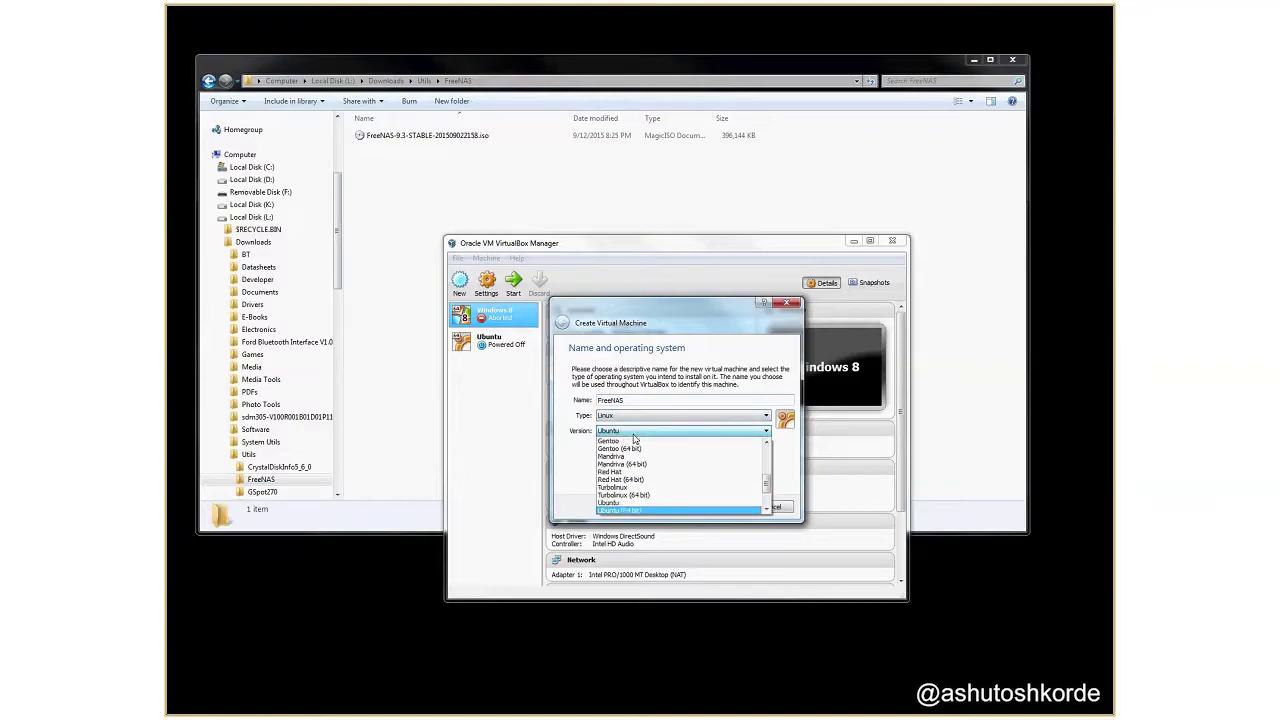
{"action": "left_click", "coordinate": [640, 510]}
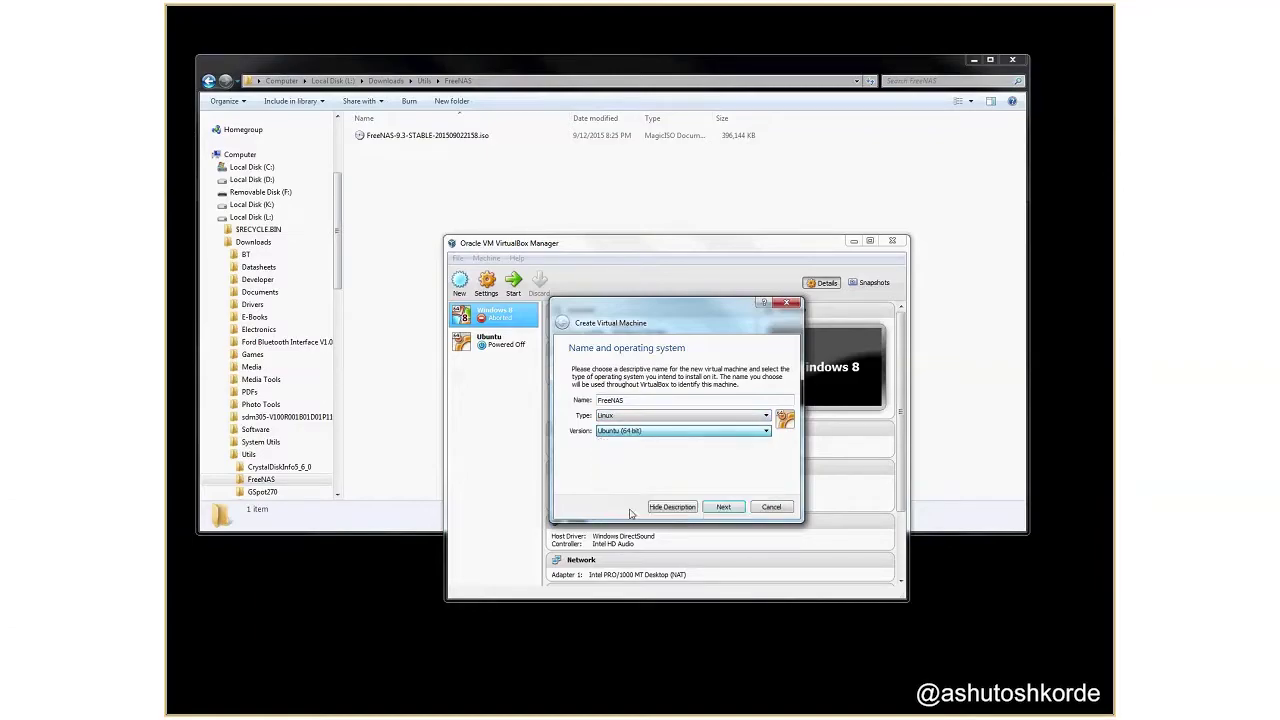
{"action": "left_click", "coordinate": [722, 507]}
{"action": "key", "text": "Tab"}
Give the FreeNAS machine 2048 MB of memory and create it without a virtual hard drive.
{"action": "type", "text": "202"}
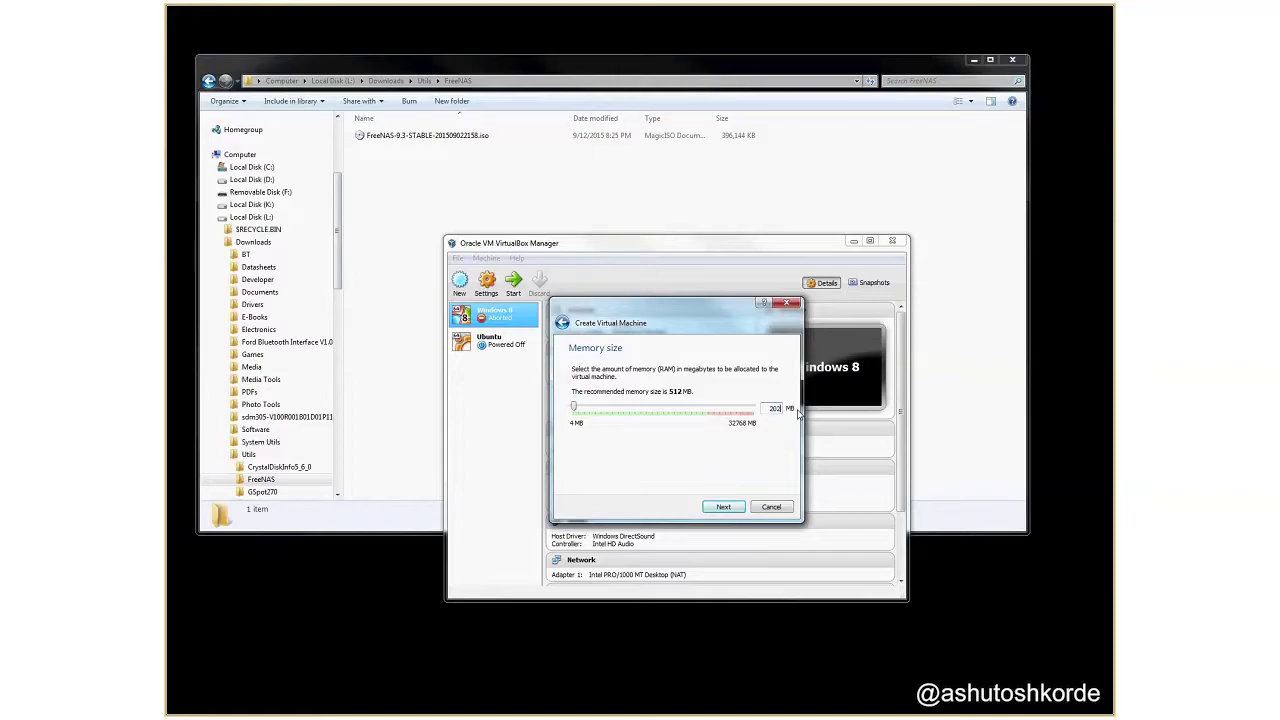
{"action": "type", "text": "8"}
{"action": "left_click", "coordinate": [723, 508]}
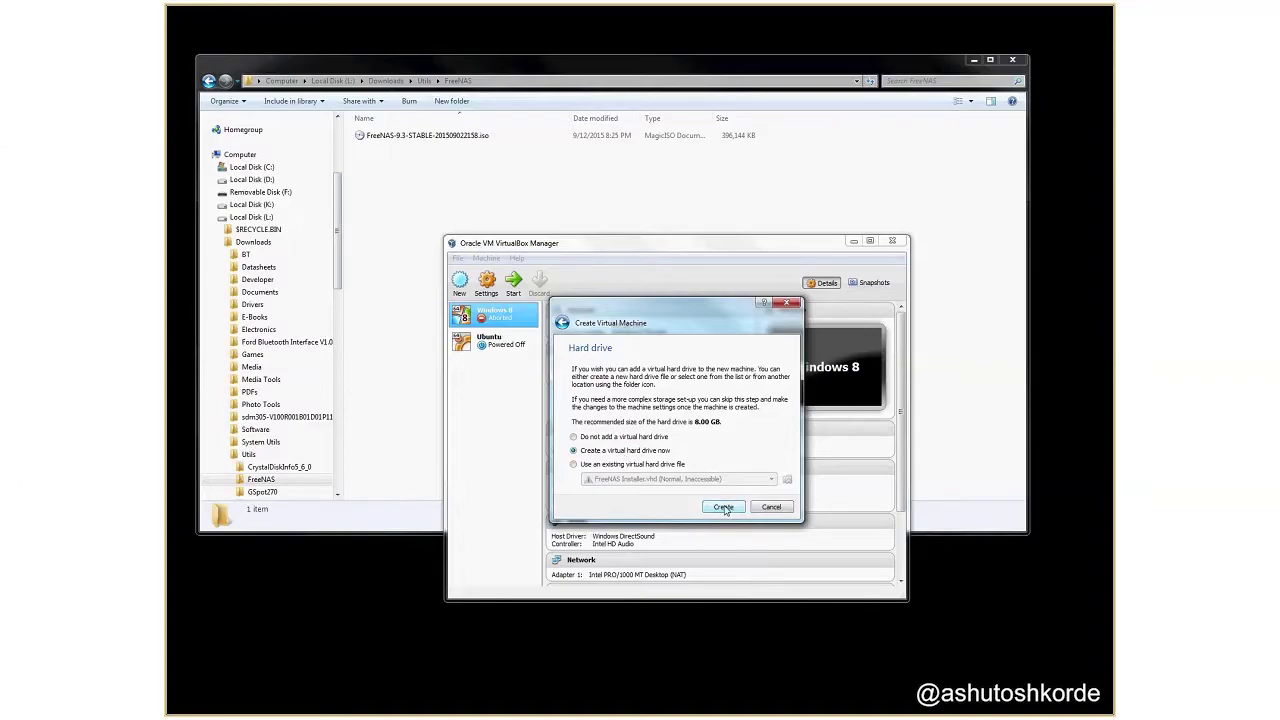
{"action": "left_click", "coordinate": [604, 440]}
{"action": "left_click", "coordinate": [726, 507]}
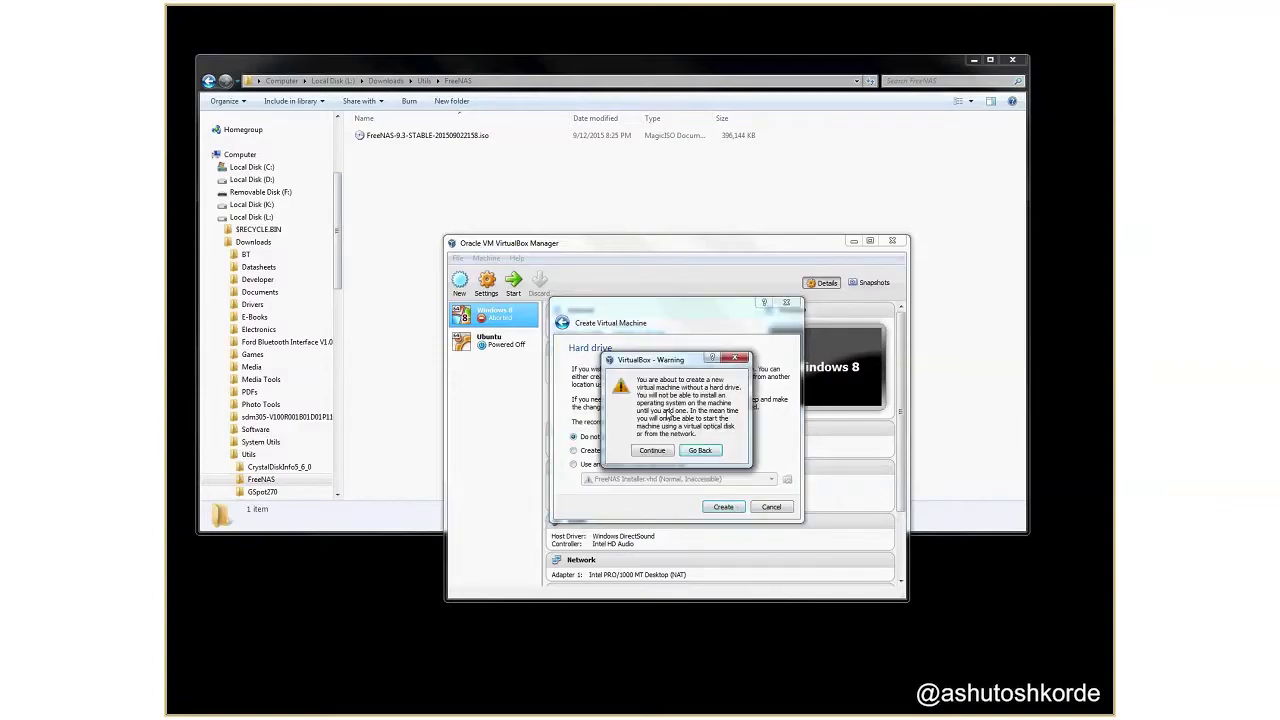
{"action": "left_click", "coordinate": [653, 450]}
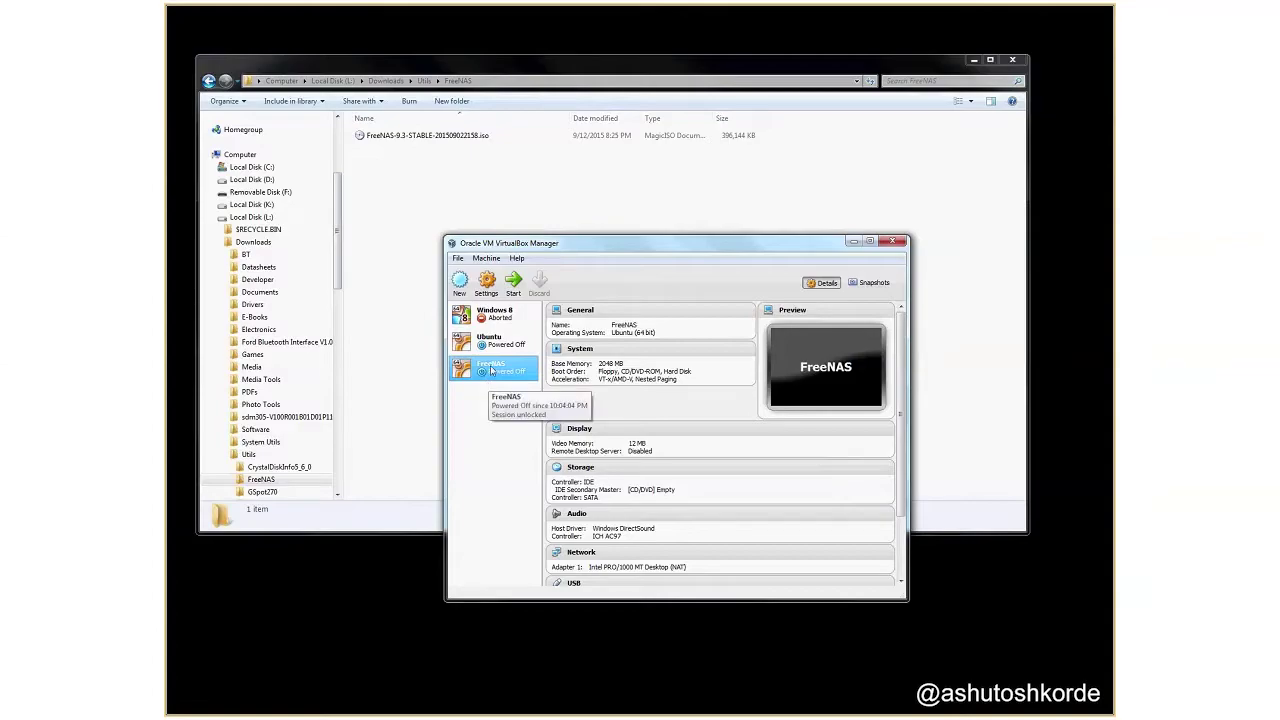
{"action": "right_click", "coordinate": [491, 371]}
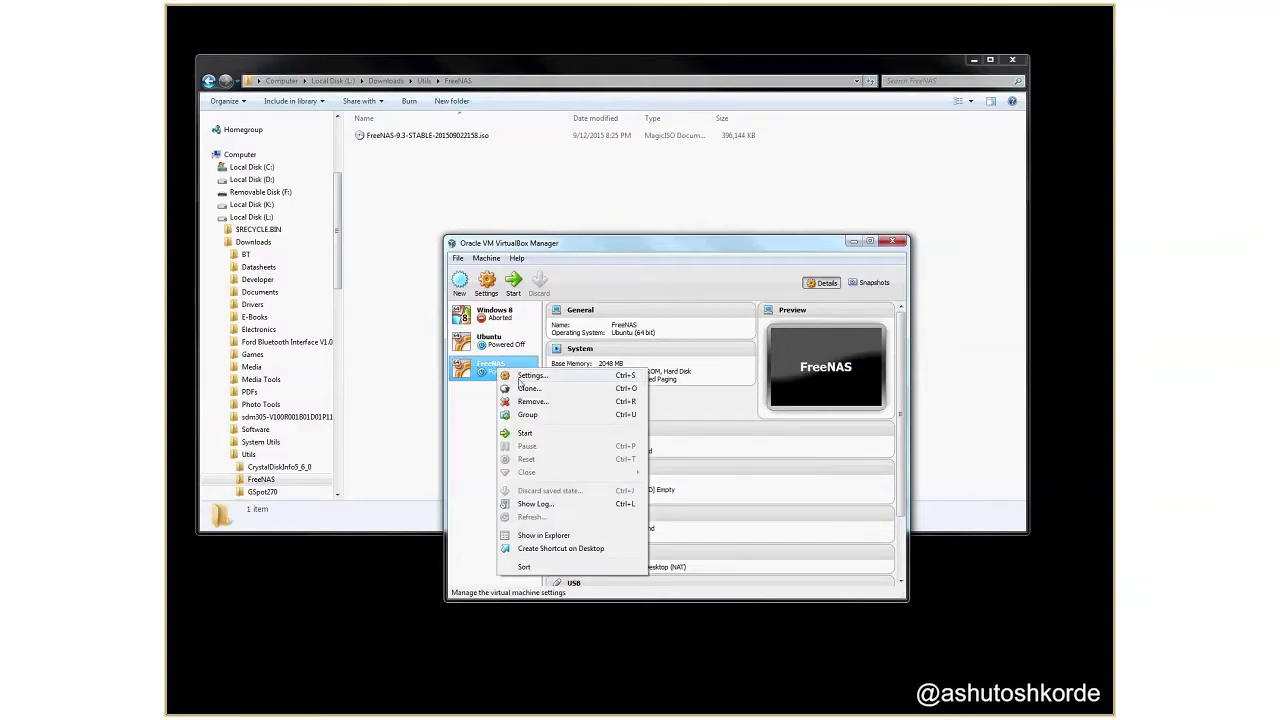
Insert FreeNAS-9.3-STABLE-201509022158.iso into the FreeNAS machine's empty IDE optical drive.
{"action": "left_click", "coordinate": [527, 377]}
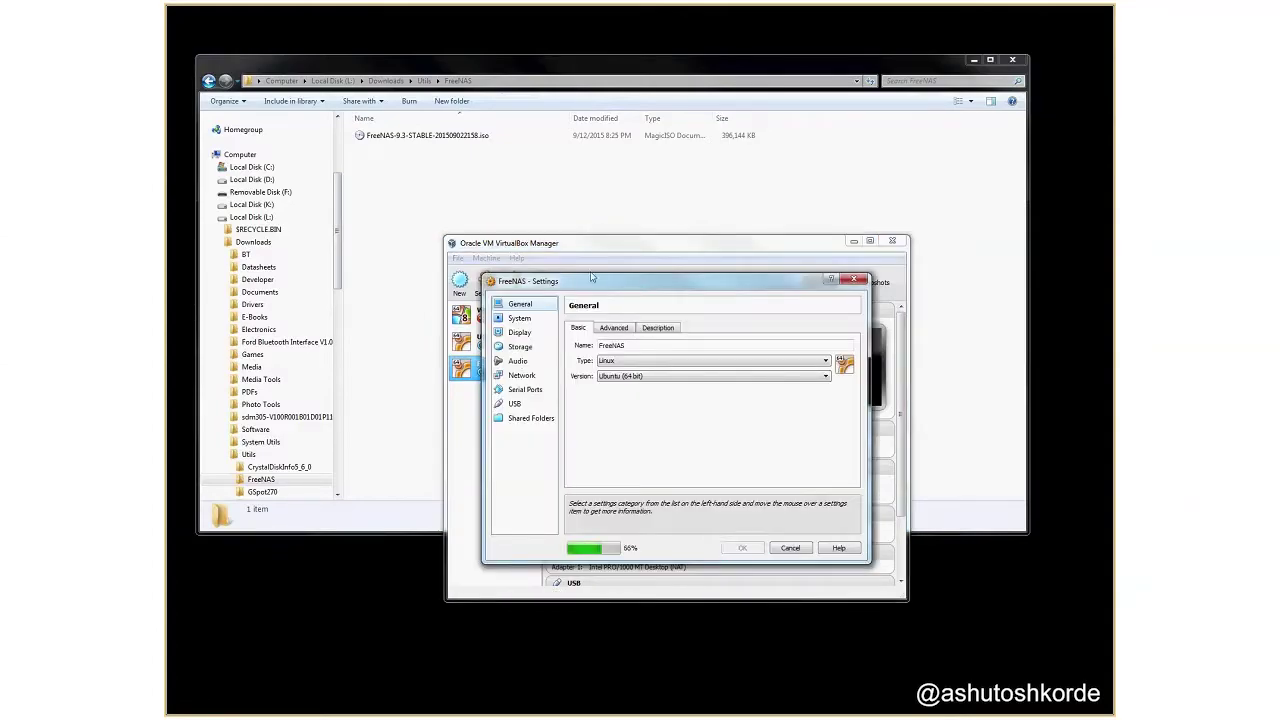
{"action": "left_click", "coordinate": [500, 338]}
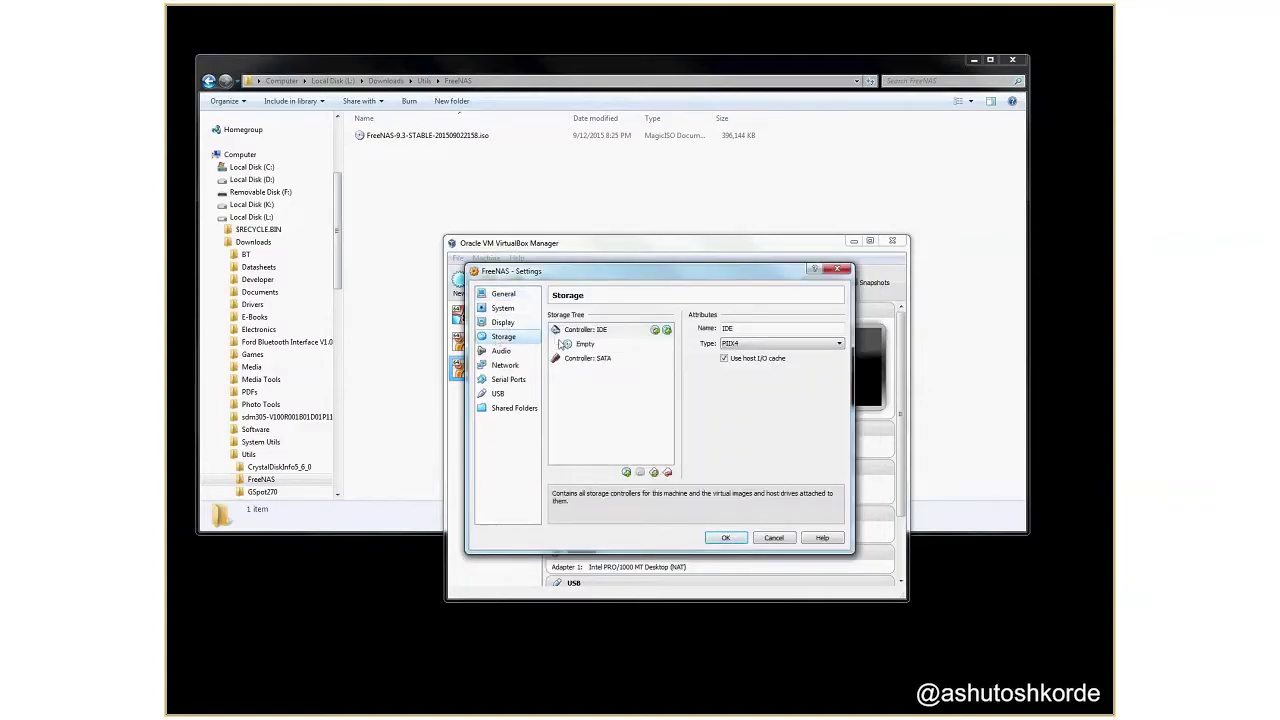
{"action": "left_click", "coordinate": [585, 345]}
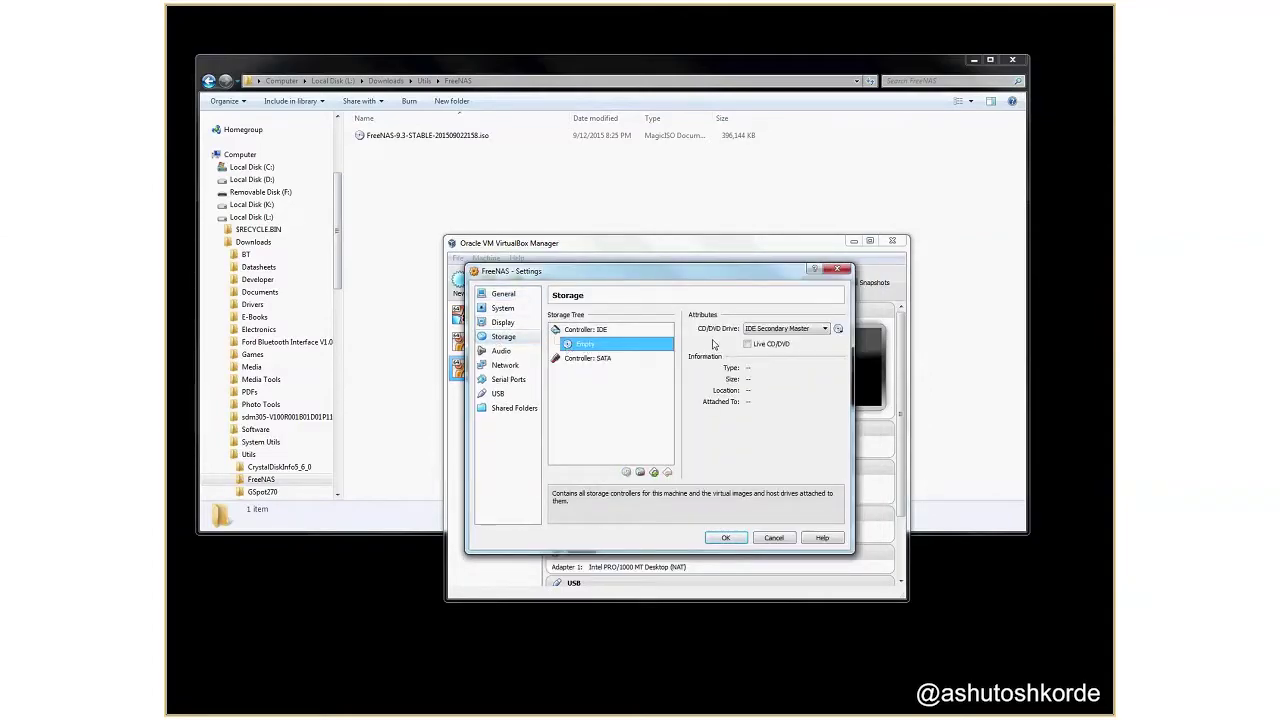
{"action": "left_click", "coordinate": [825, 328]}
{"action": "left_click", "coordinate": [825, 328]}
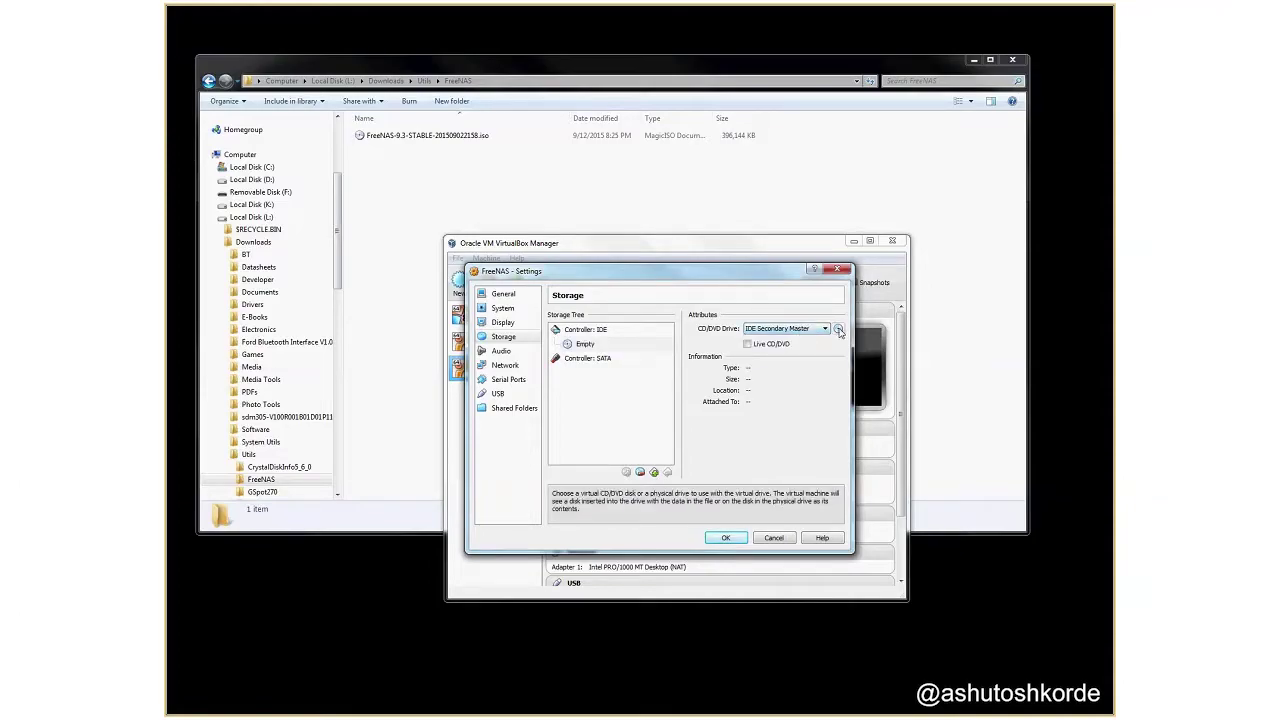
{"action": "left_click", "coordinate": [839, 332]}
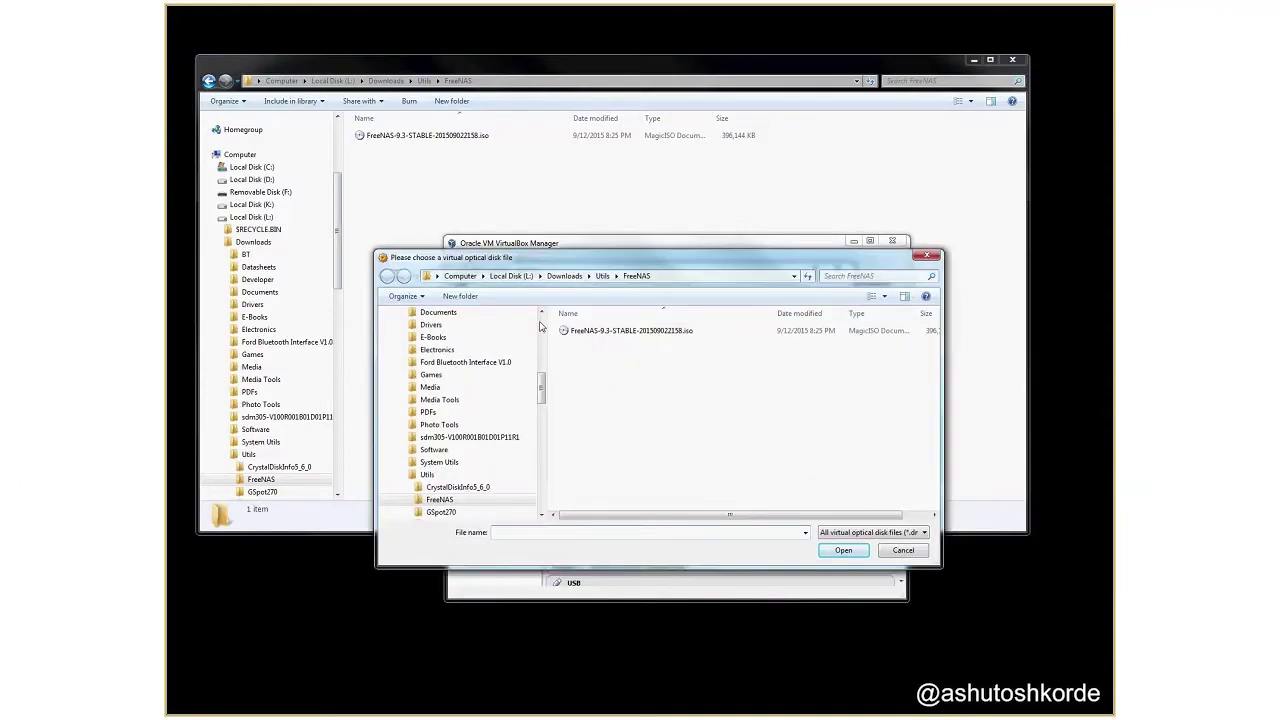
{"action": "left_click", "coordinate": [640, 334]}
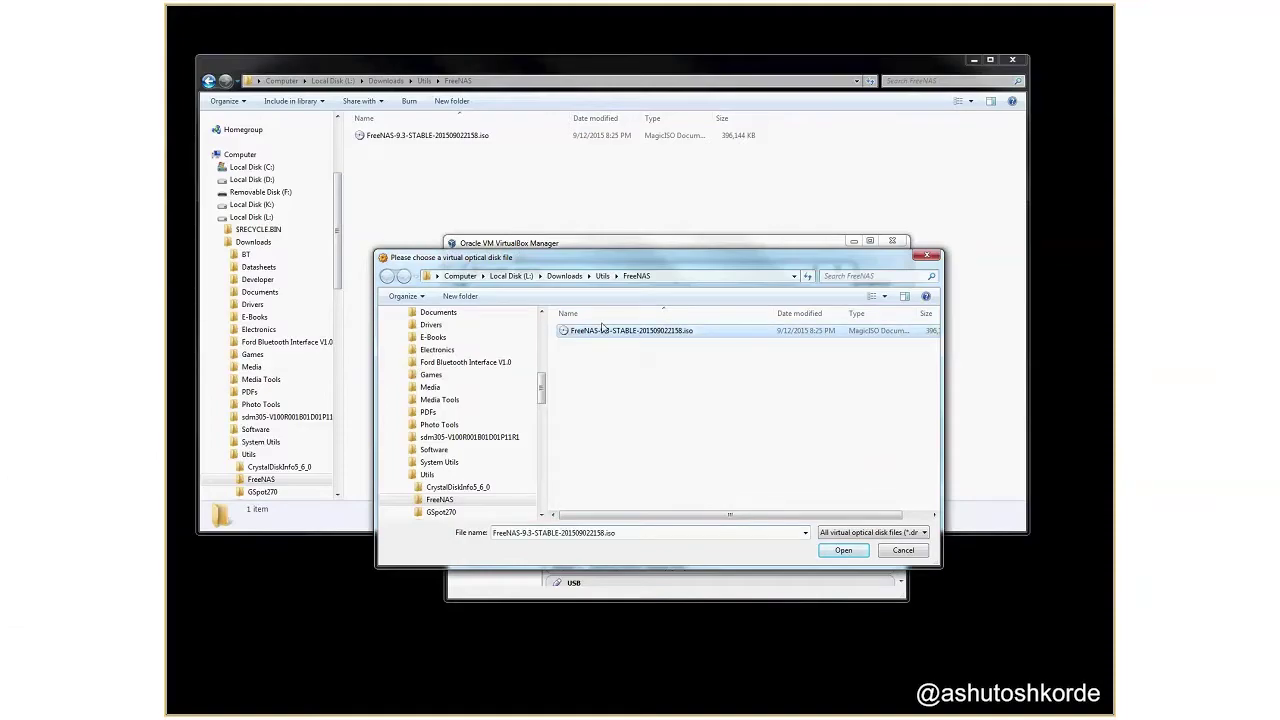
{"action": "left_click", "coordinate": [843, 550]}
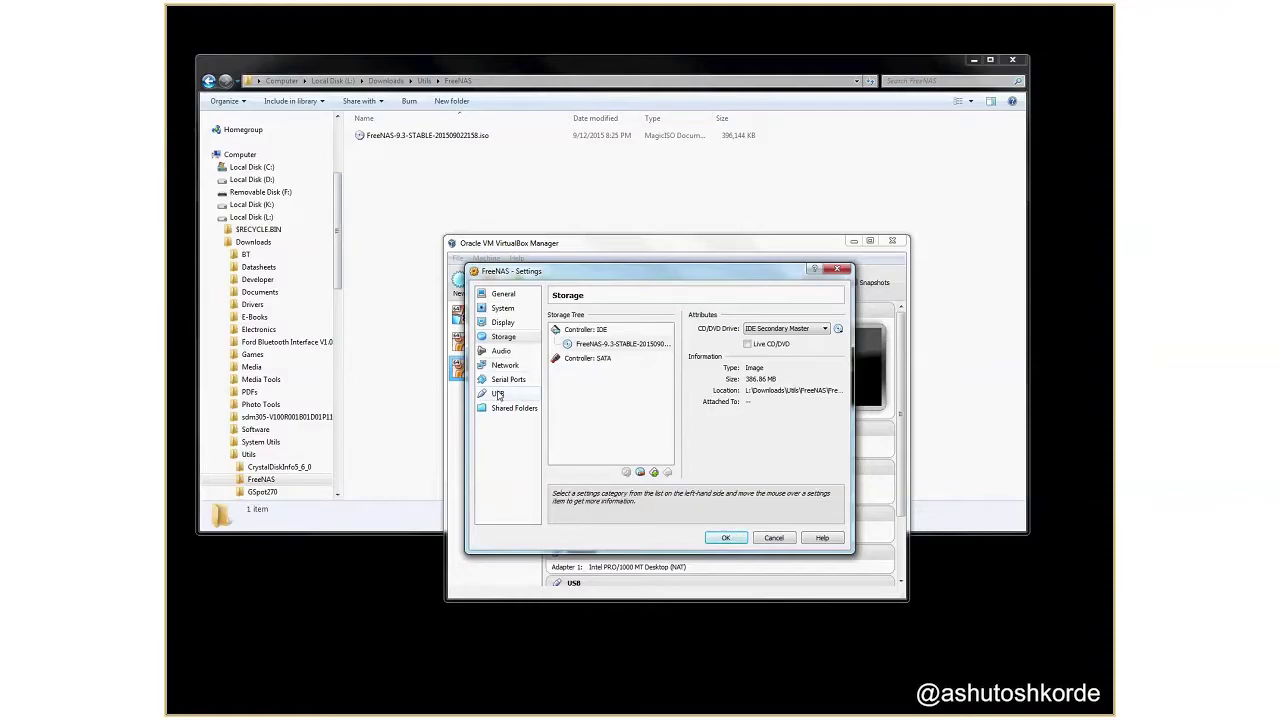
Add a USB filter for the PNY Technologies USB 2.0 FD [8192] stick and save the settings.
{"action": "left_click", "coordinate": [498, 395]}
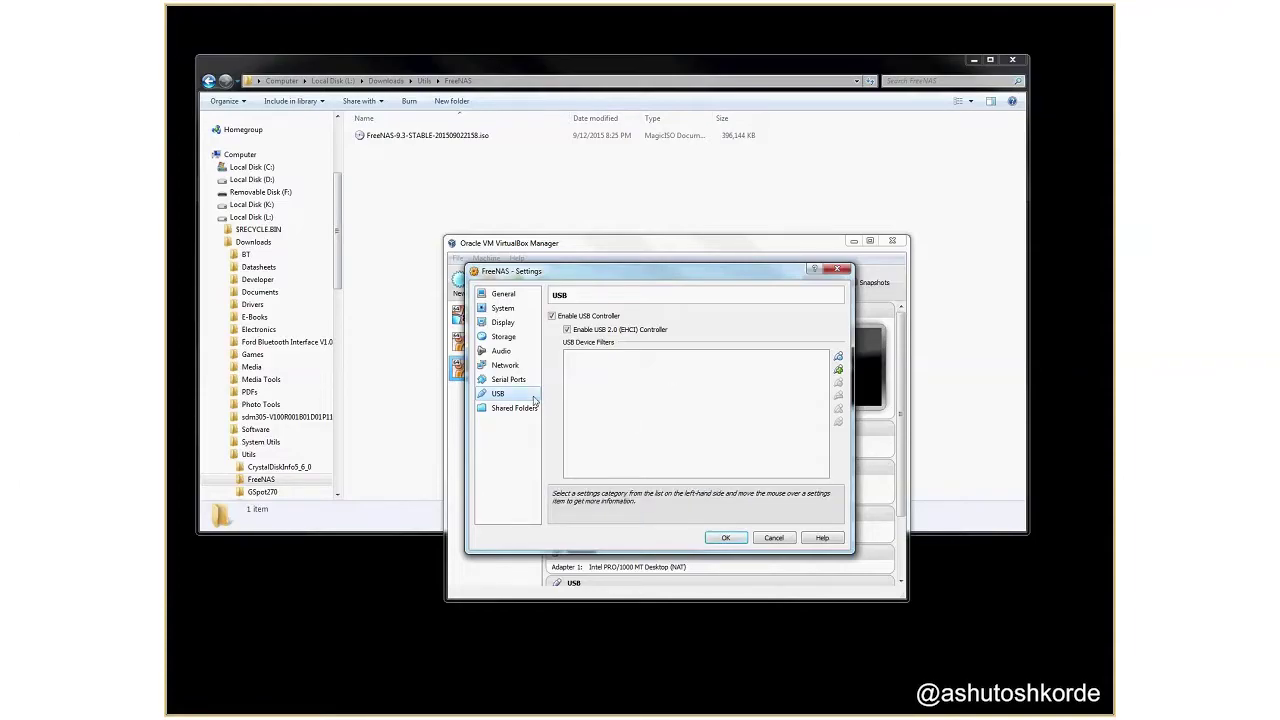
{"action": "left_click", "coordinate": [838, 370]}
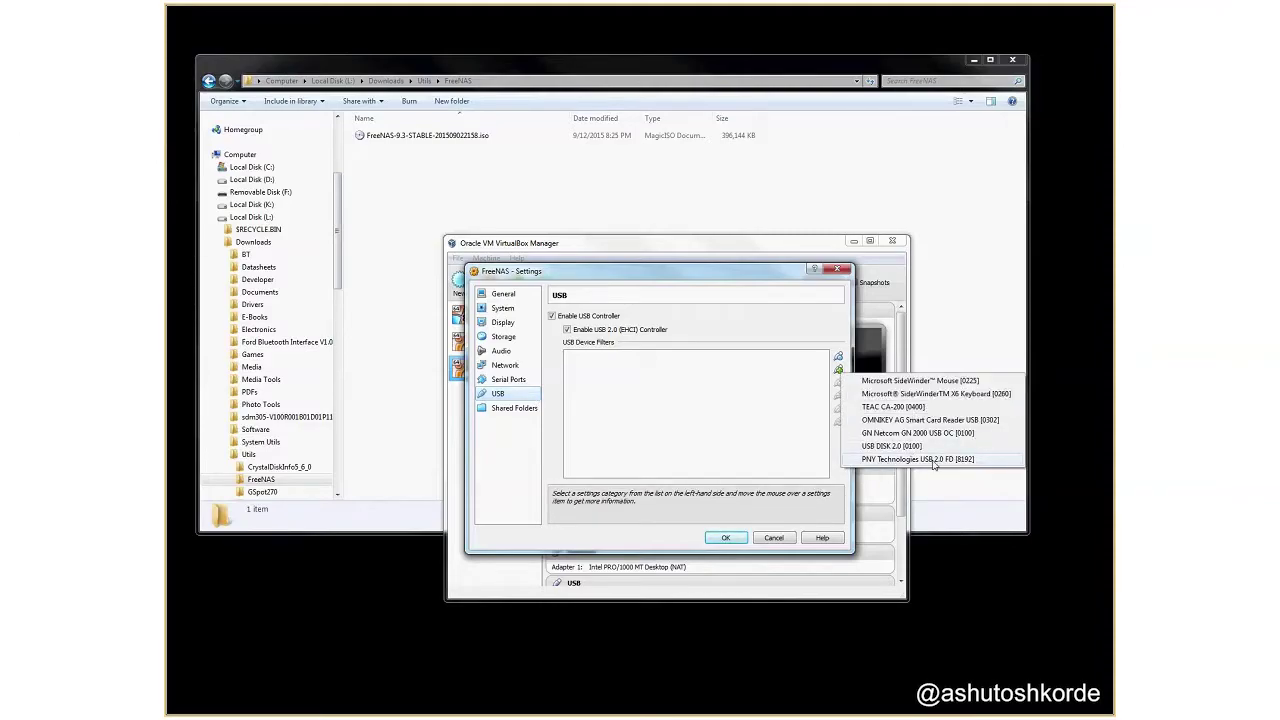
{"action": "left_click", "coordinate": [933, 463]}
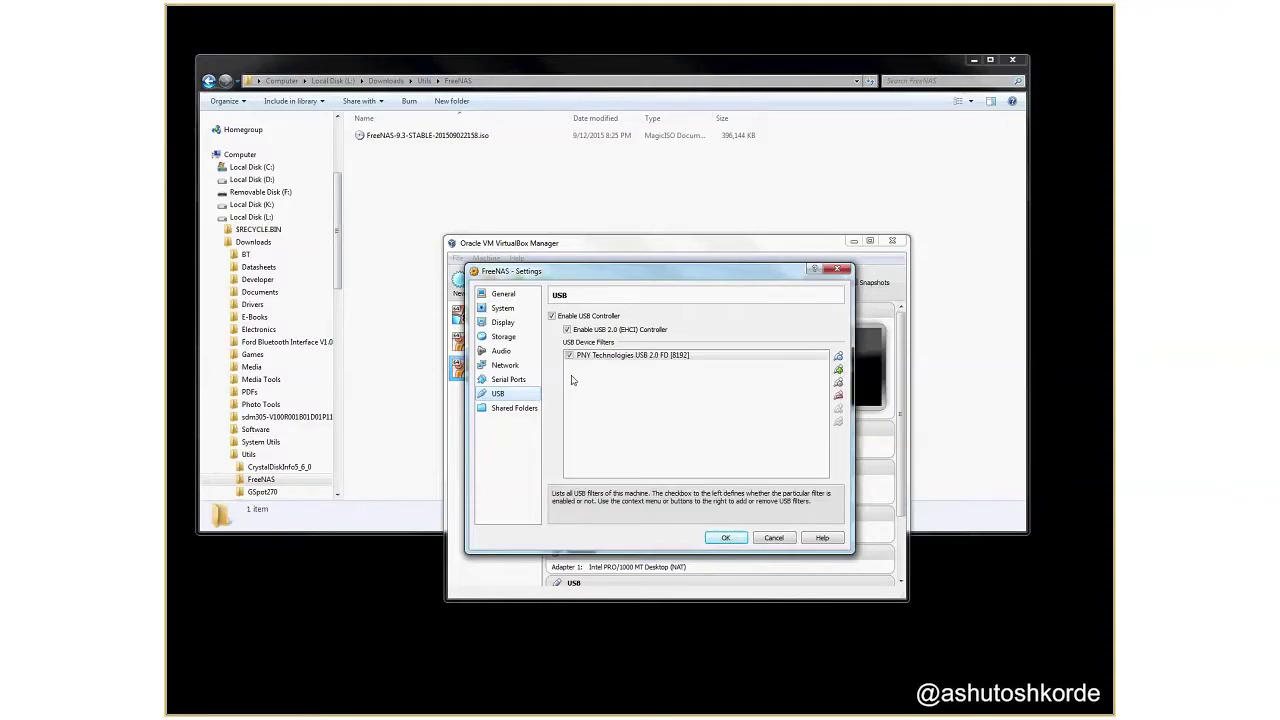
{"action": "left_click", "coordinate": [731, 540]}
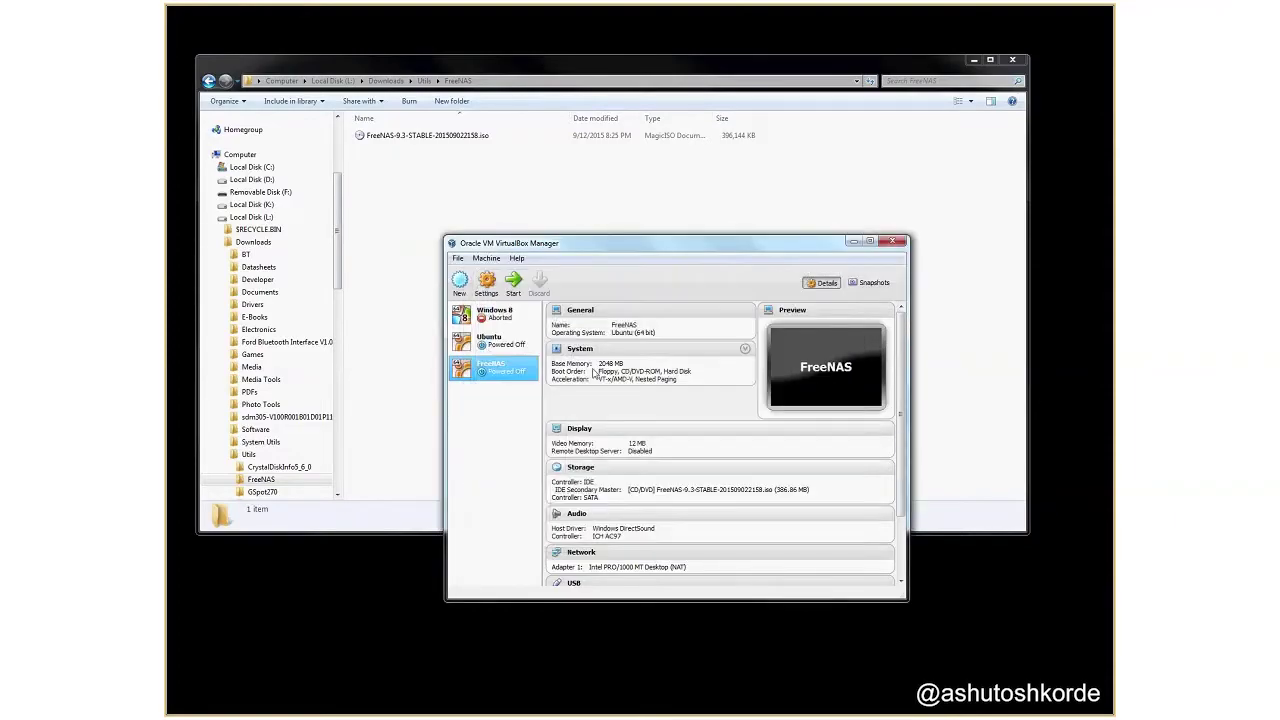
Start the FreeNAS VM, boot the FreeNAS Installer entry, and choose Install/Upgrade.
{"action": "left_click", "coordinate": [514, 291]}
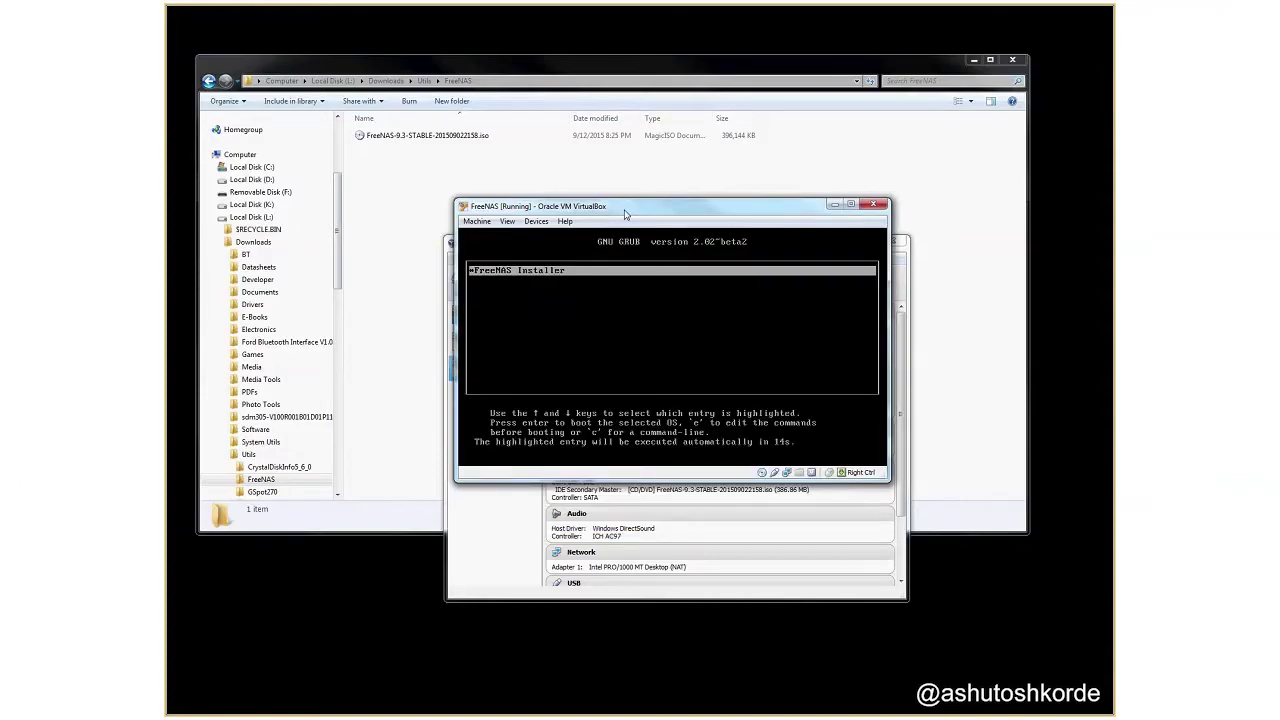
{"action": "key", "text": "Return"}
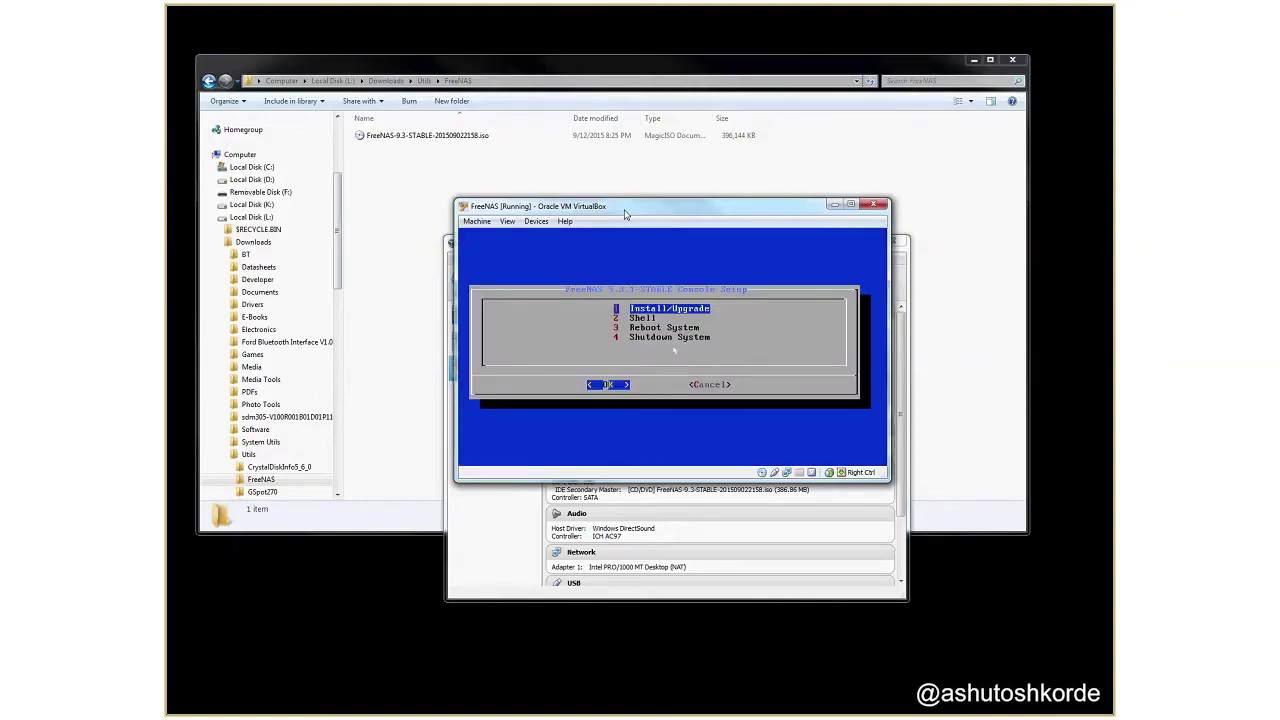
{"action": "key", "text": "Return"}
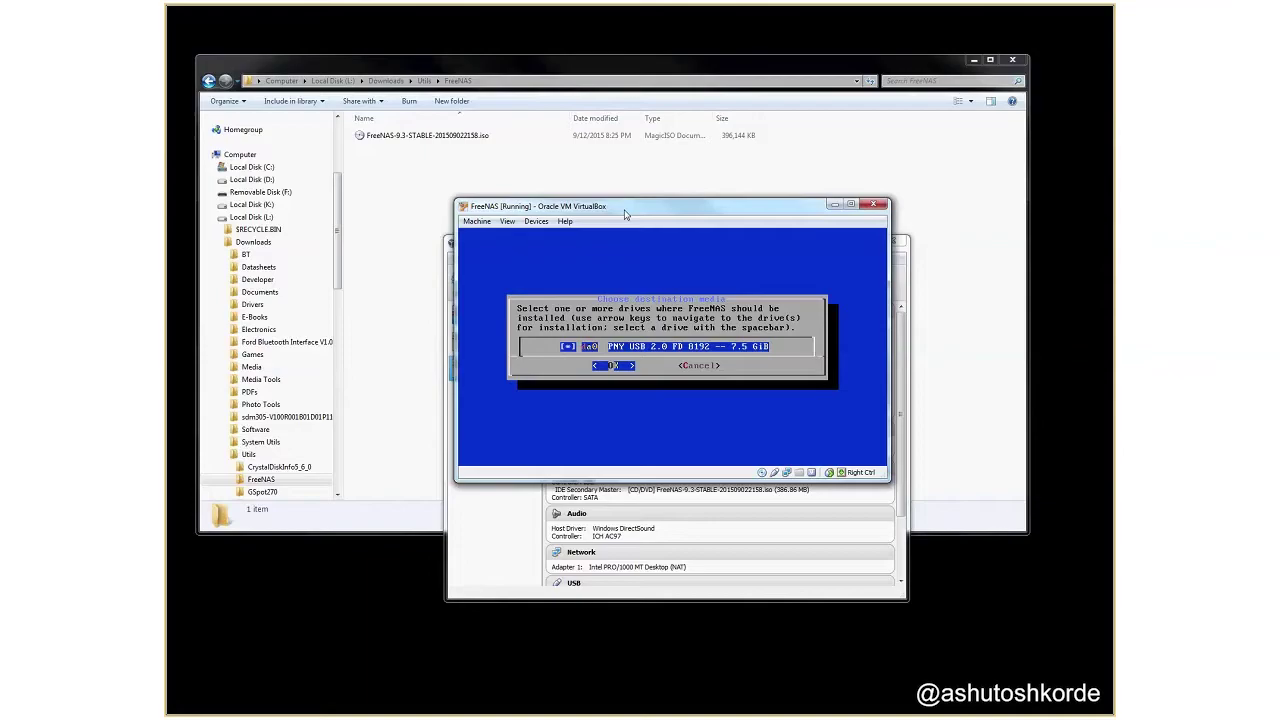
Install FreeNAS onto the PNY USB drive da0, accepting the erase warning and setting a confirmed root password.
{"action": "key", "text": "Return"}
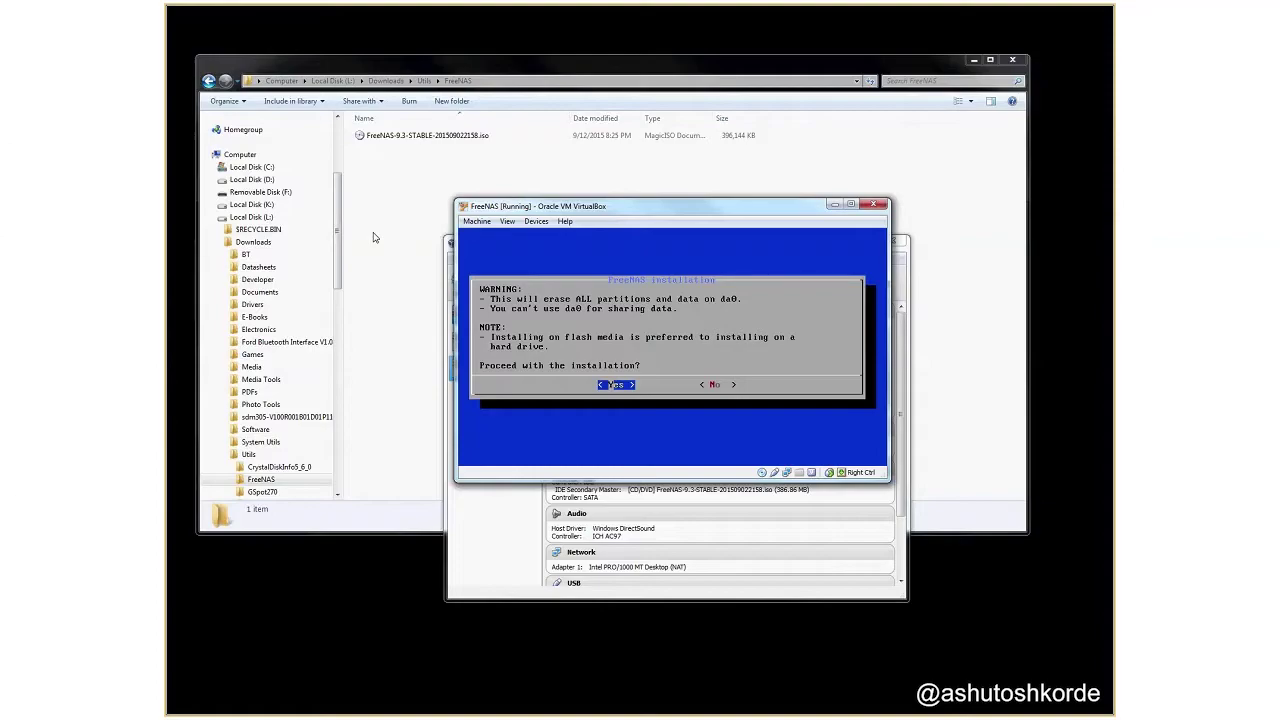
{"action": "key", "text": "Return"}
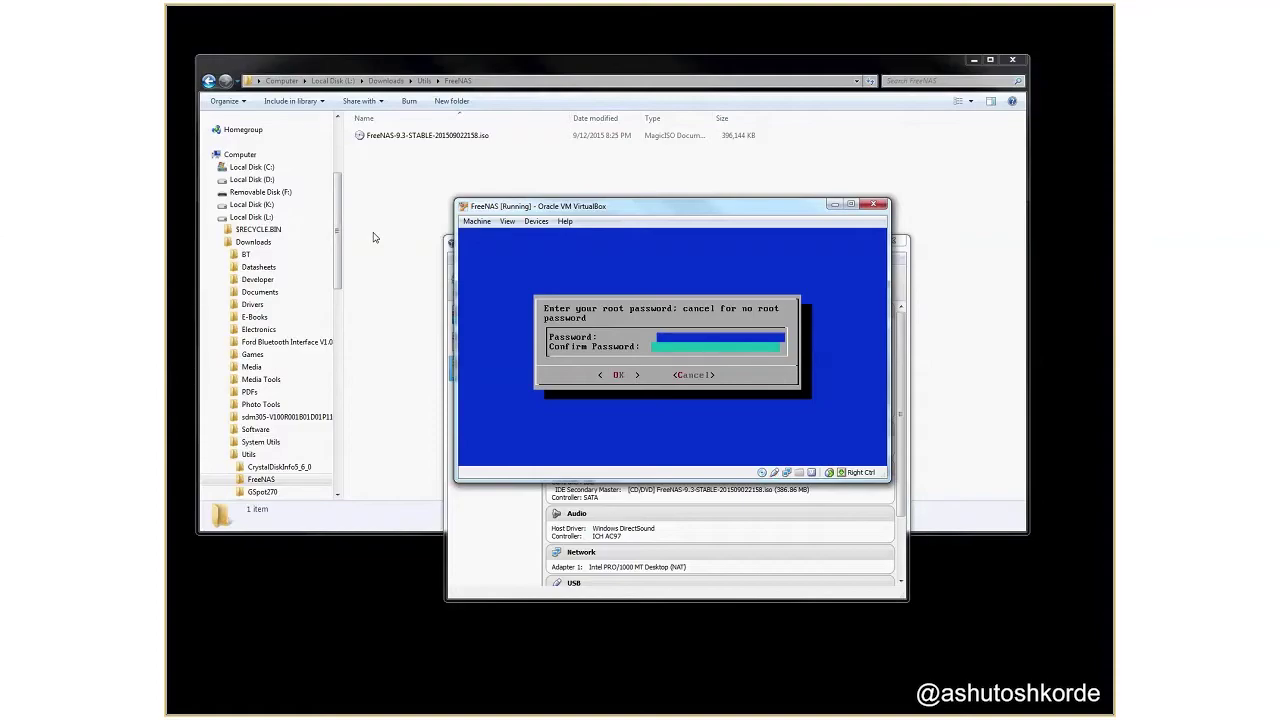
{"action": "type", "text": "*********"}
{"action": "key", "text": "Tab"}
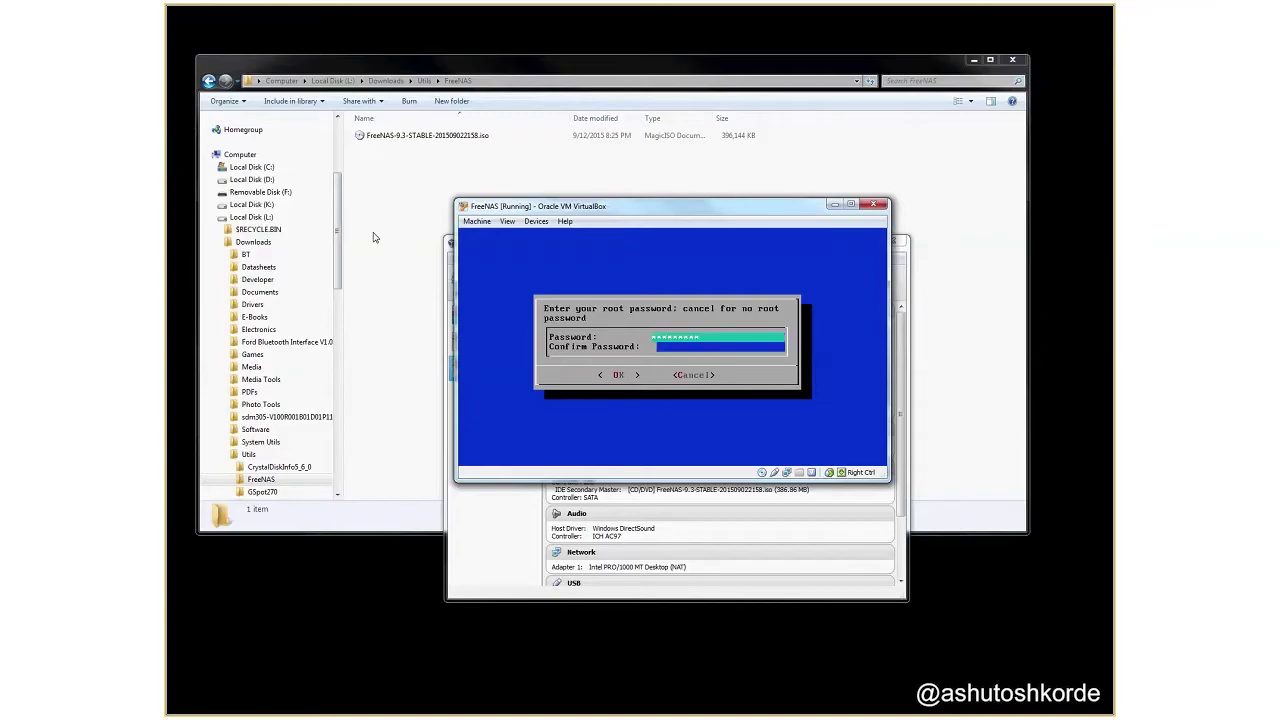
{"action": "type", "text": "*********"}
{"action": "key", "text": "Return"}
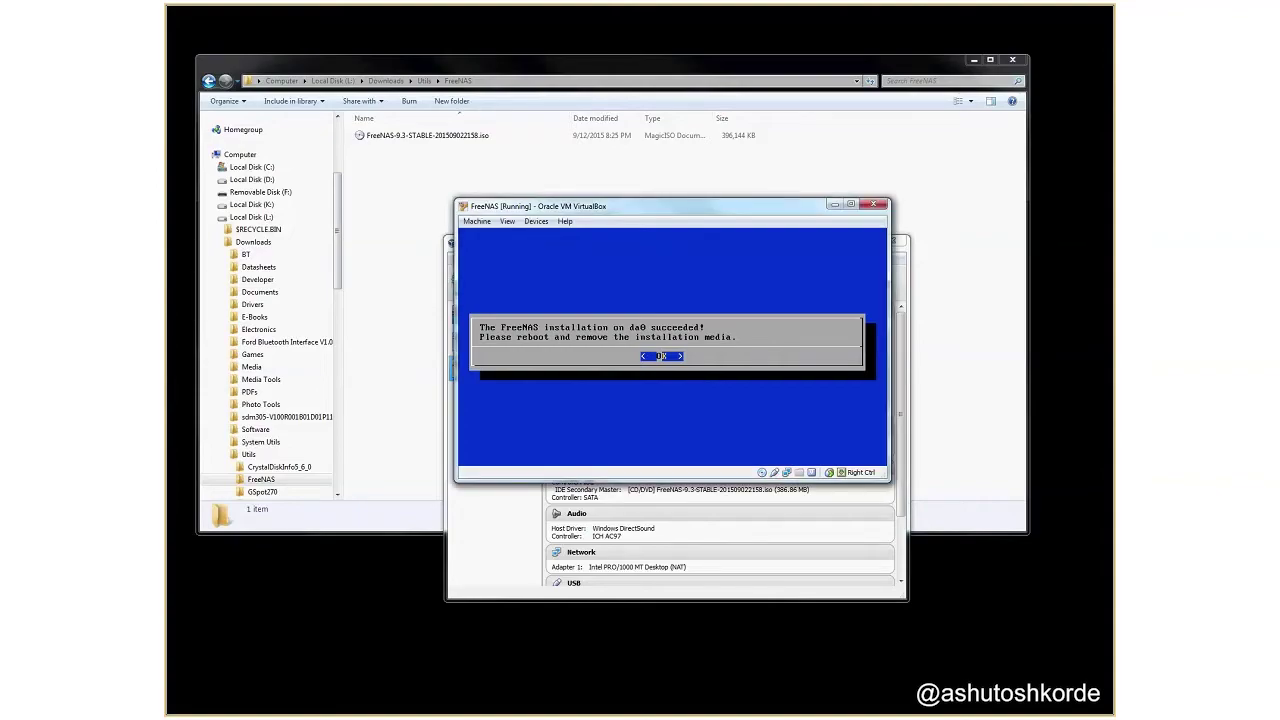
Dismiss the message reporting FreeNAS installed successfully on da0.
{"action": "key", "text": "Return"}
Choose 4 Shutdown System in the FreeNAS Console Setup menu to power the machine off.
{"action": "key", "text": "Down"}
{"action": "key", "text": "Down"}
{"action": "key", "text": "Down"}
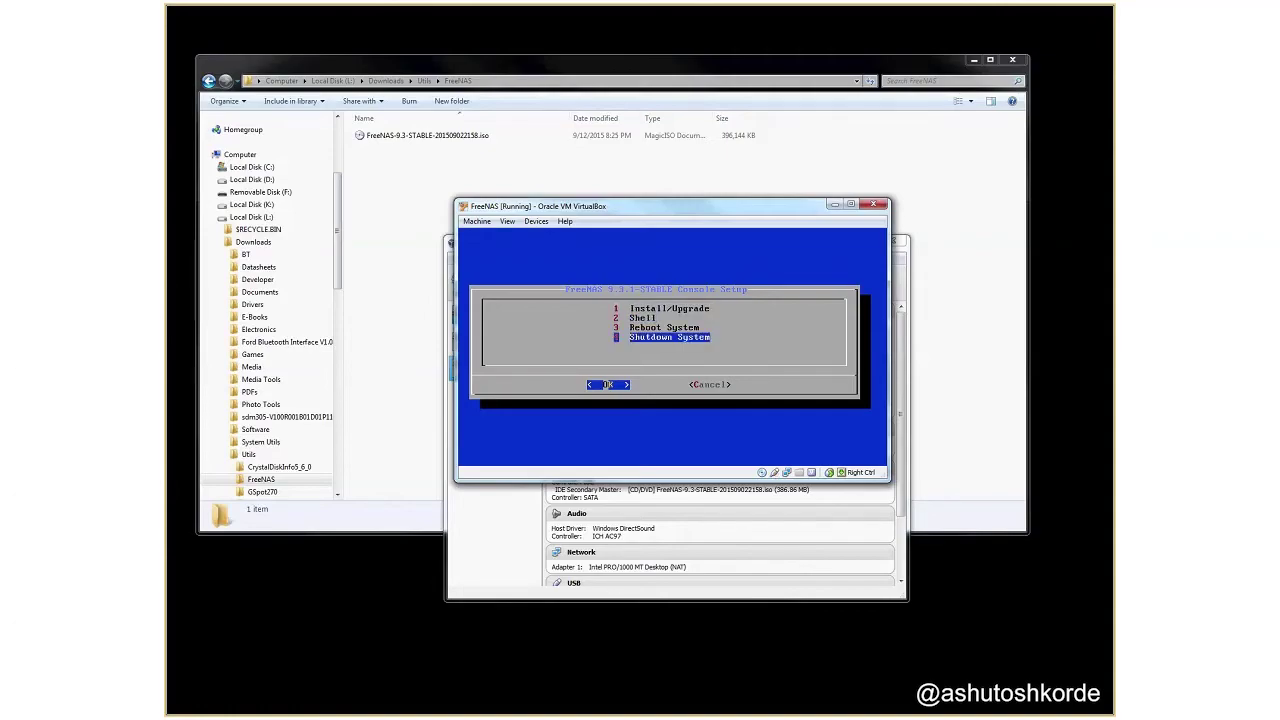
{"action": "key", "text": "Return"}
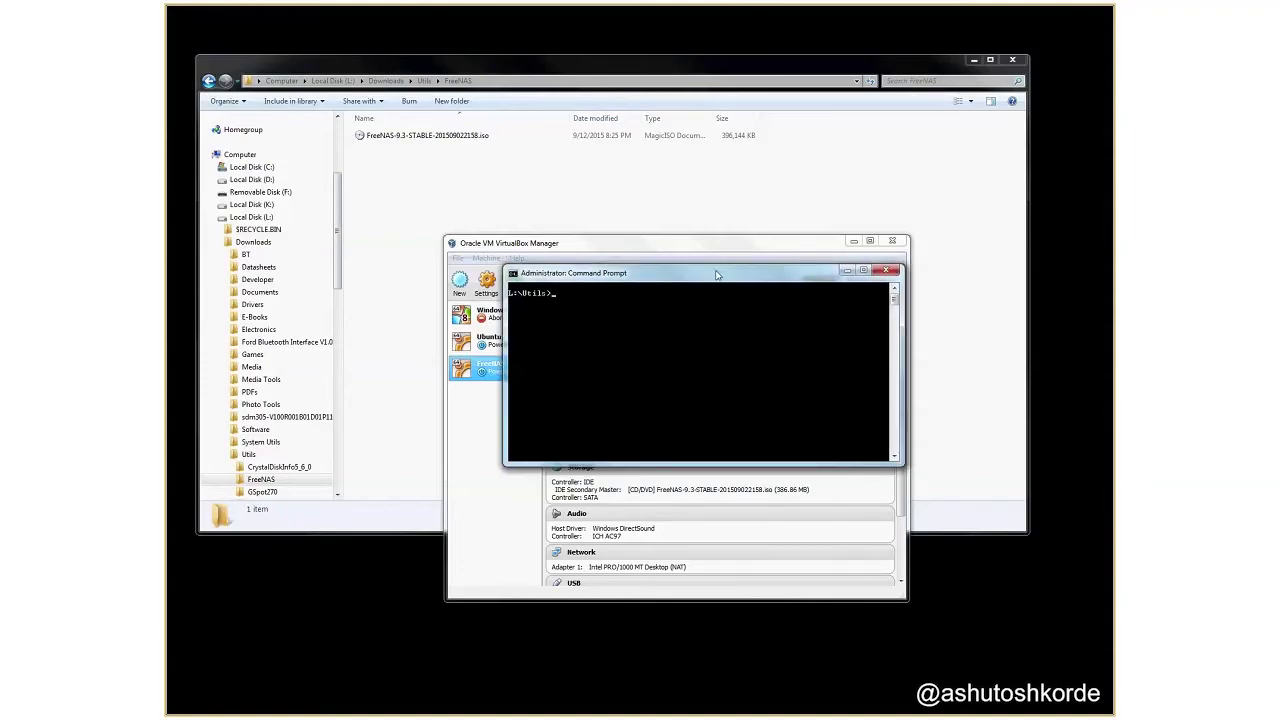
Run ping 192.168.10.136 to confirm the NAS replies.
{"action": "type", "text": "ping 192.168.10.136"}
{"action": "key", "text": "Return"}
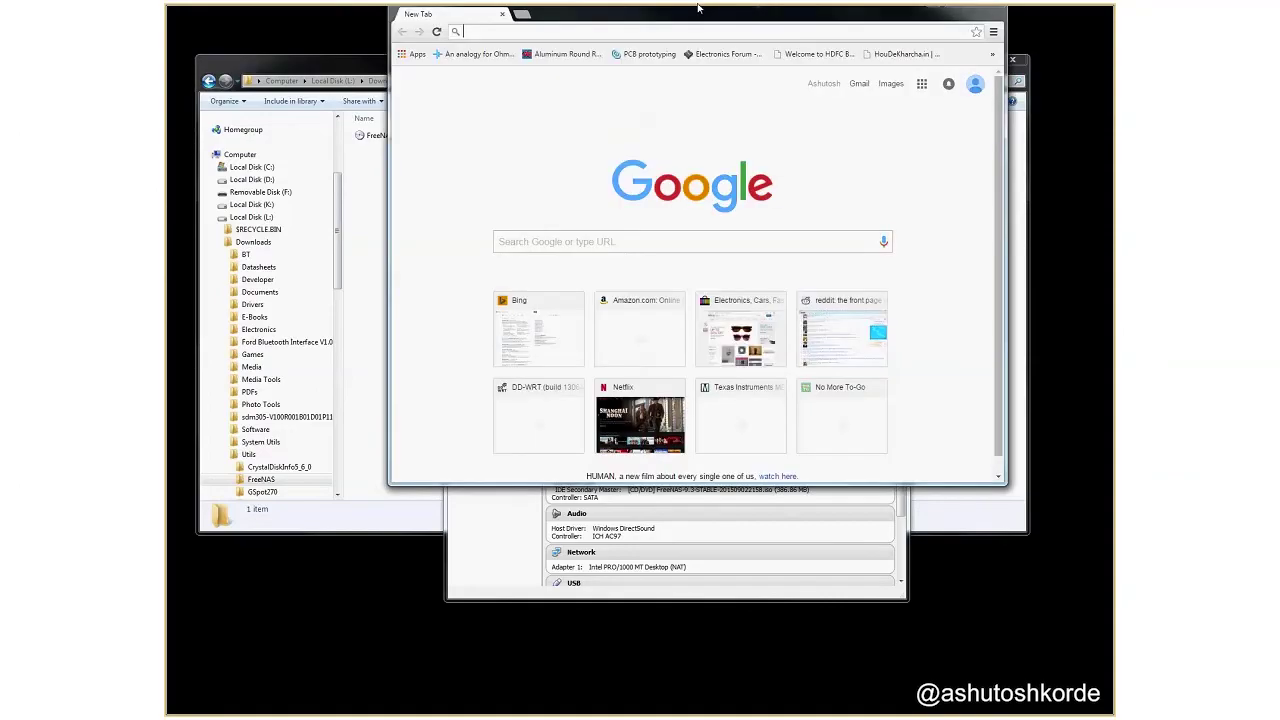
Maximize Chrome and browse to the NAS address 192.168.10.136.
{"action": "double_click", "coordinate": [698, 8]}
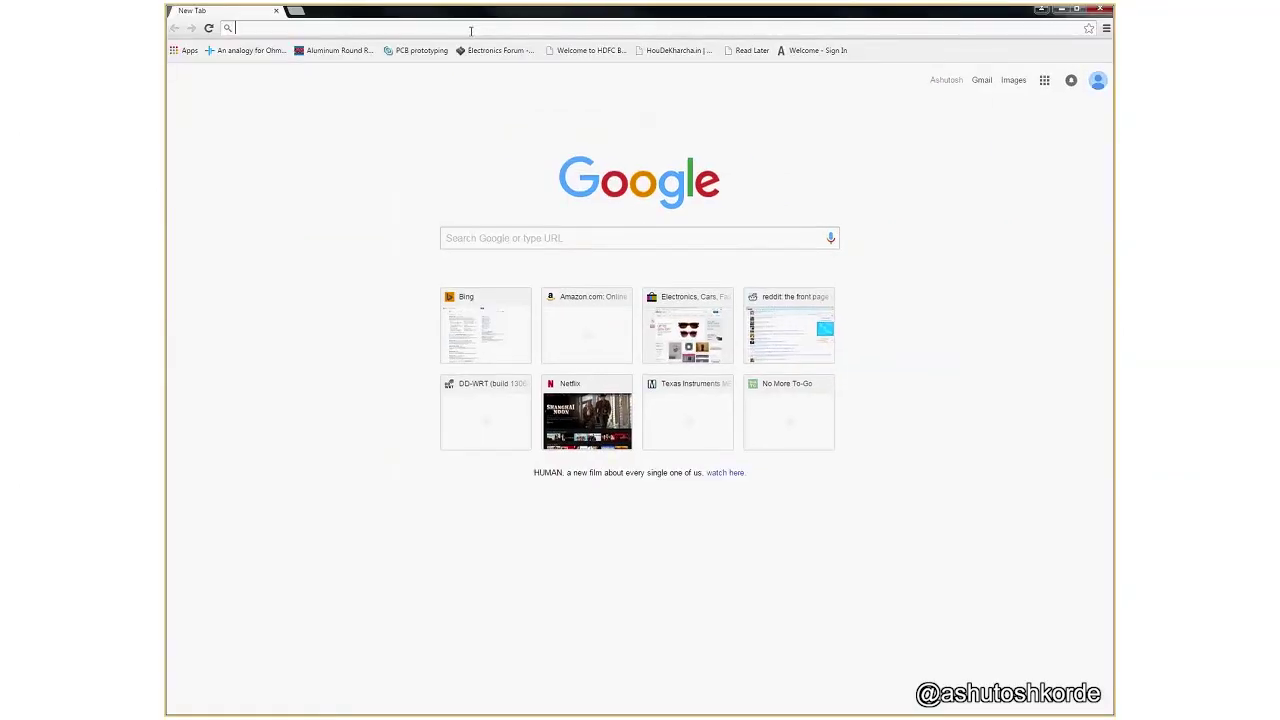
{"action": "type", "text": "192.168.10.1"}
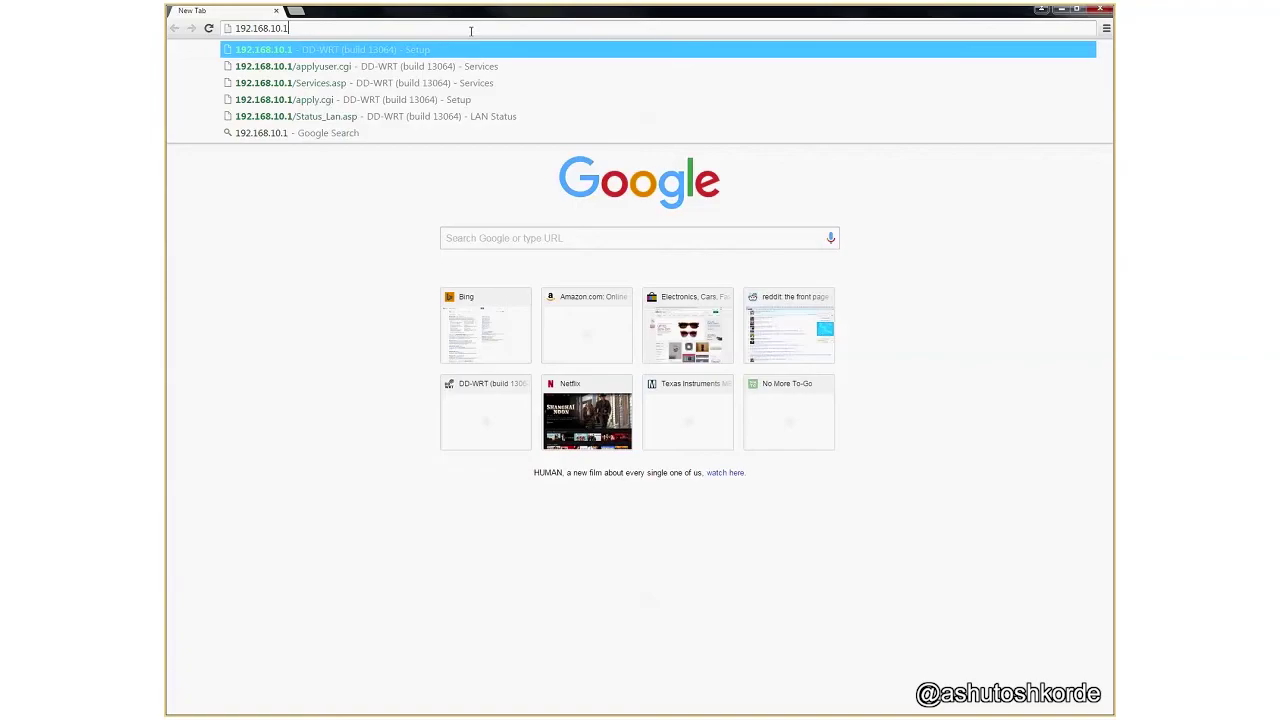
{"action": "key", "text": "BackSpace"}
{"action": "type", "text": "1"}
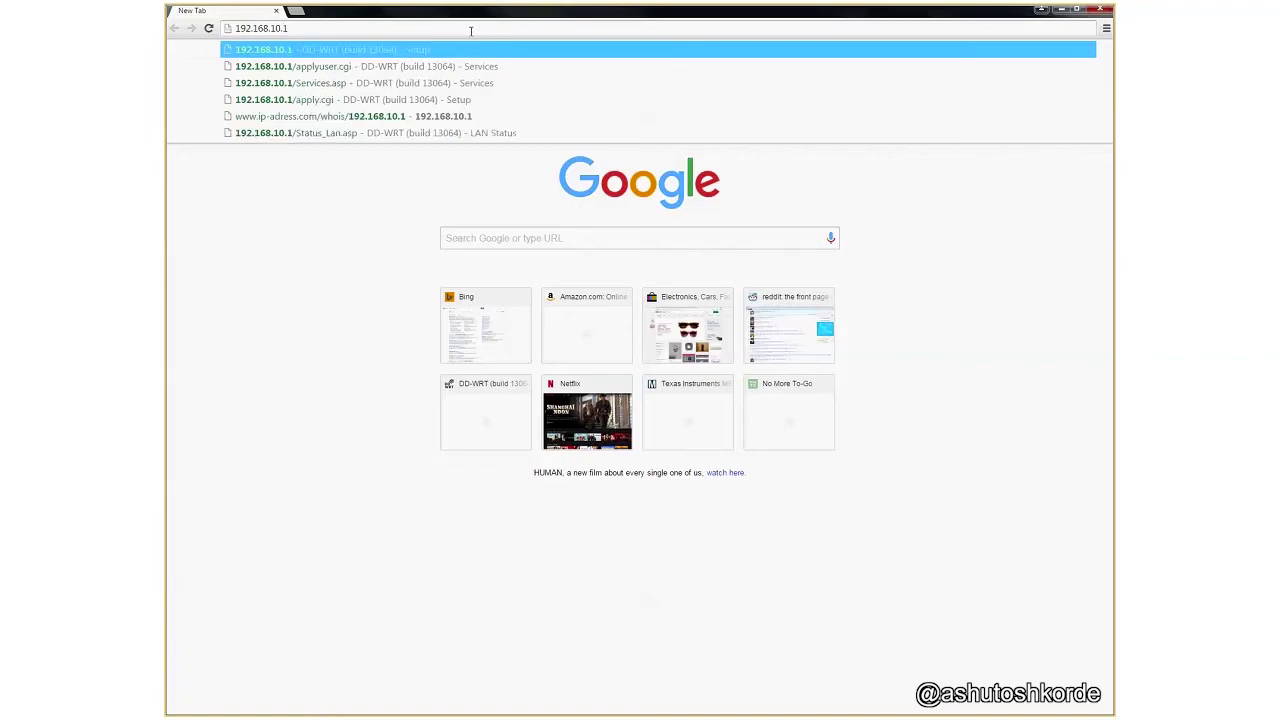
{"action": "type", "text": "36"}
{"action": "key", "text": "Return"}
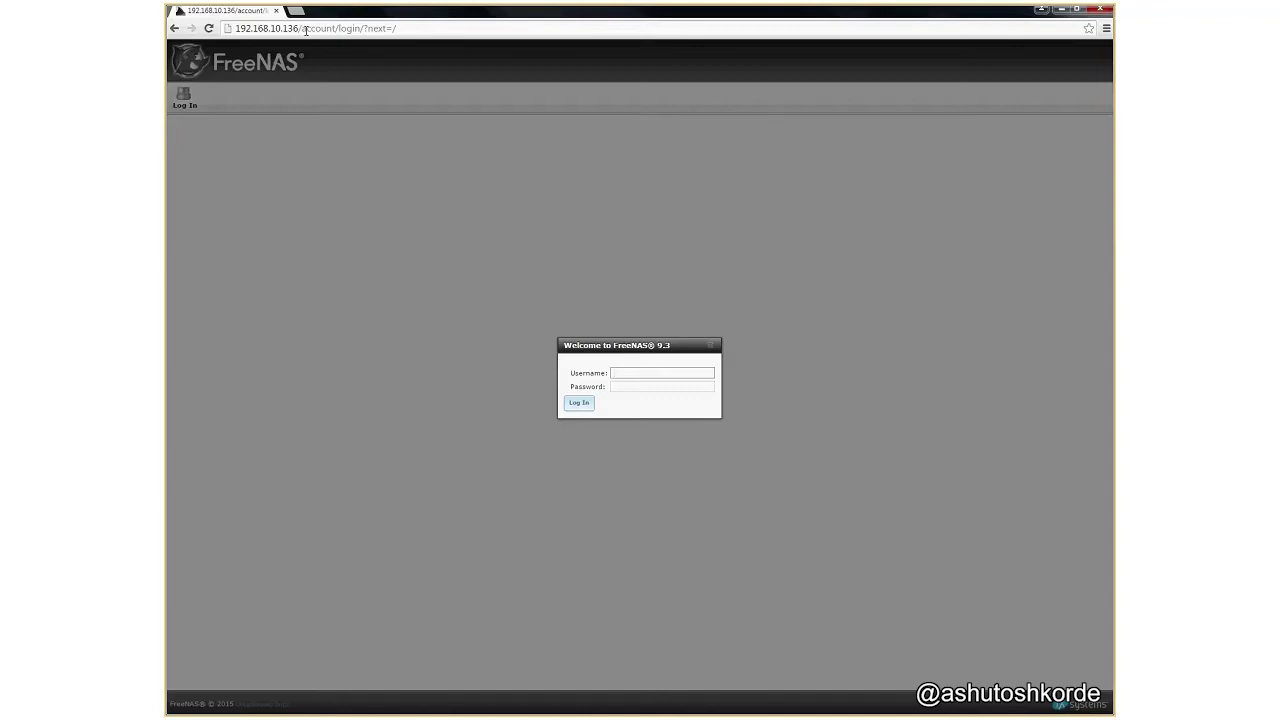
Log in with username root and the root password, declining Chrome's offer to save it.
{"action": "type", "text": "root"}
{"action": "key", "text": "Tab"}
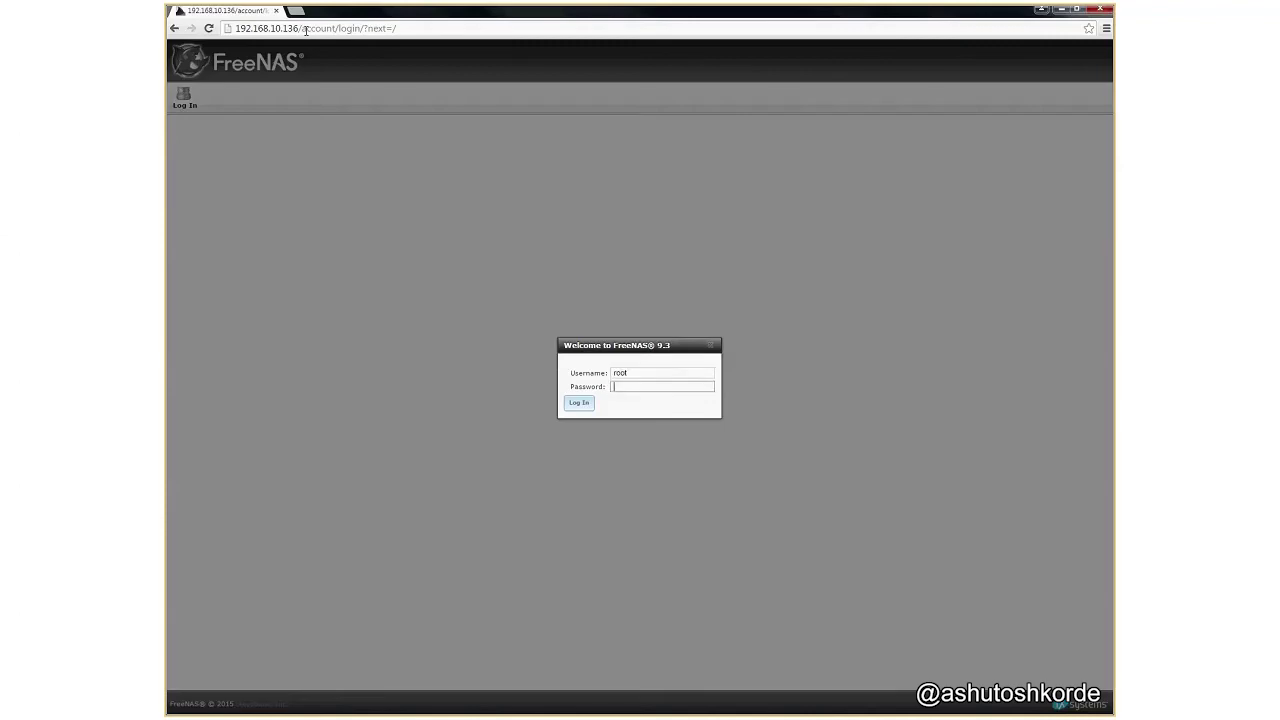
{"action": "type", "text": "*********"}
{"action": "key", "text": "Return"}
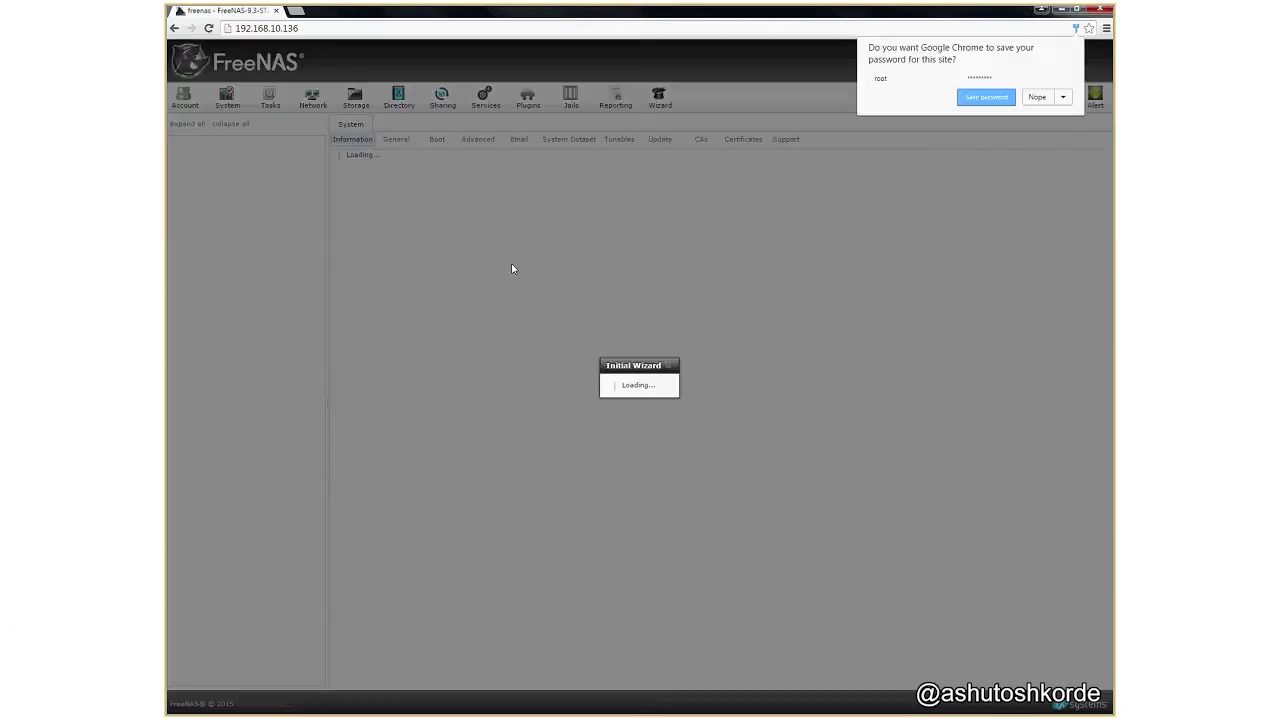
{"action": "left_click", "coordinate": [1037, 97]}
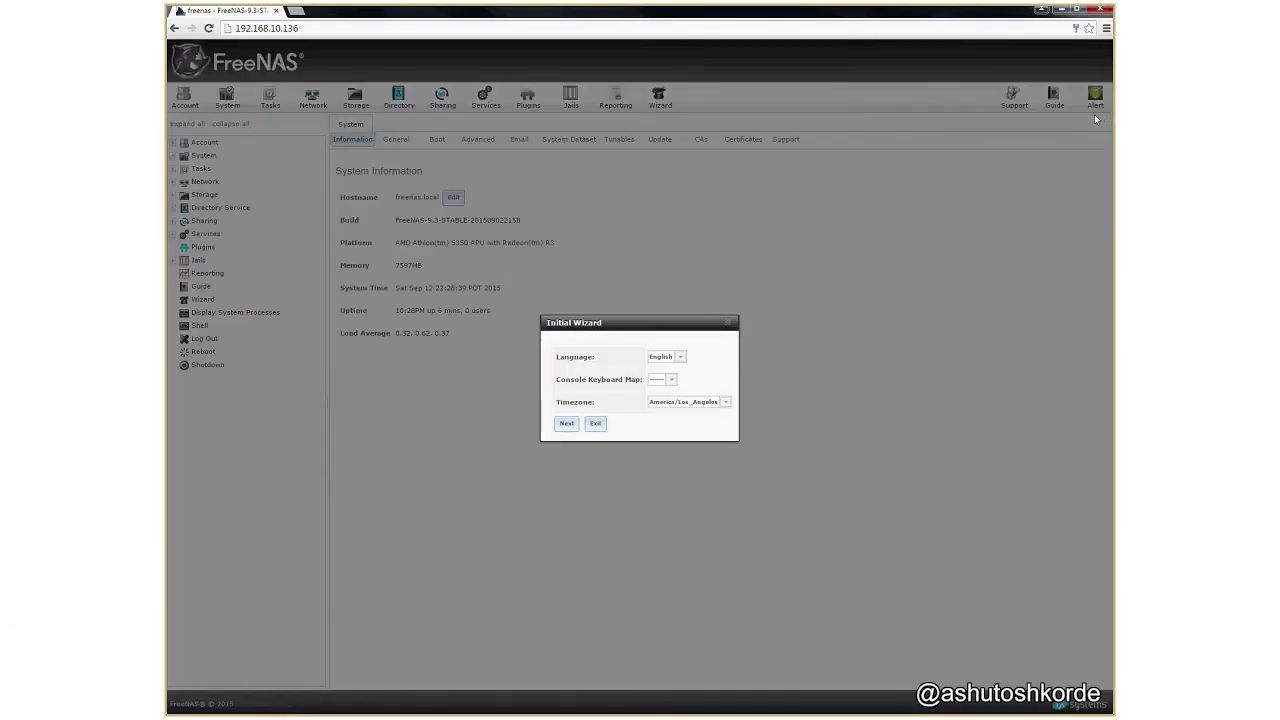